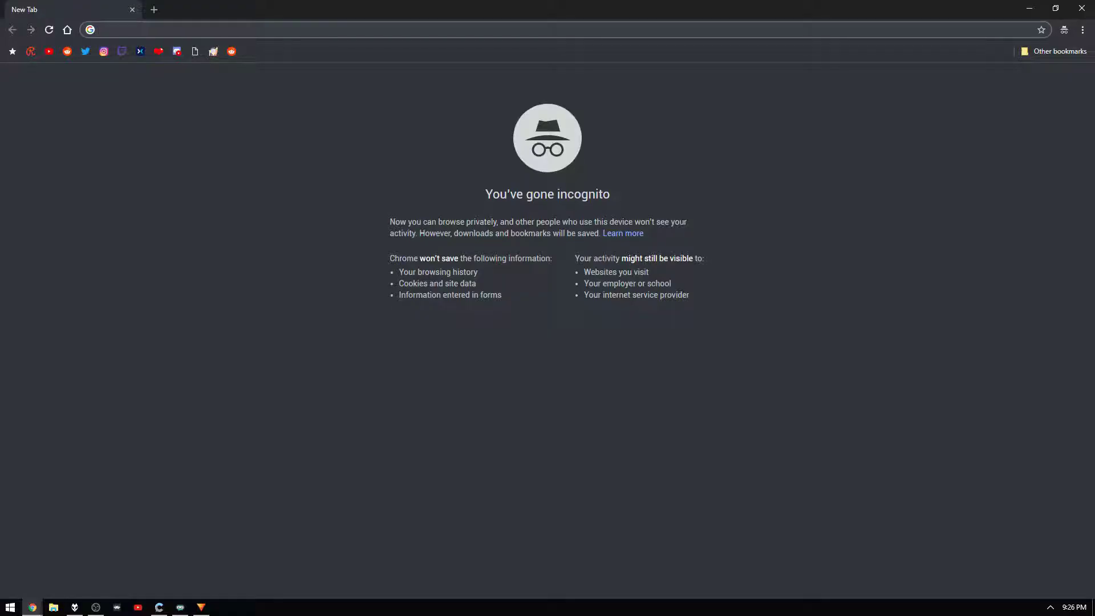
Load speedtest.net from the address bar and start an internet speed test with GO
{"action": "type", "text": "speedtest.net"}
{"action": "key", "text": "Return"}
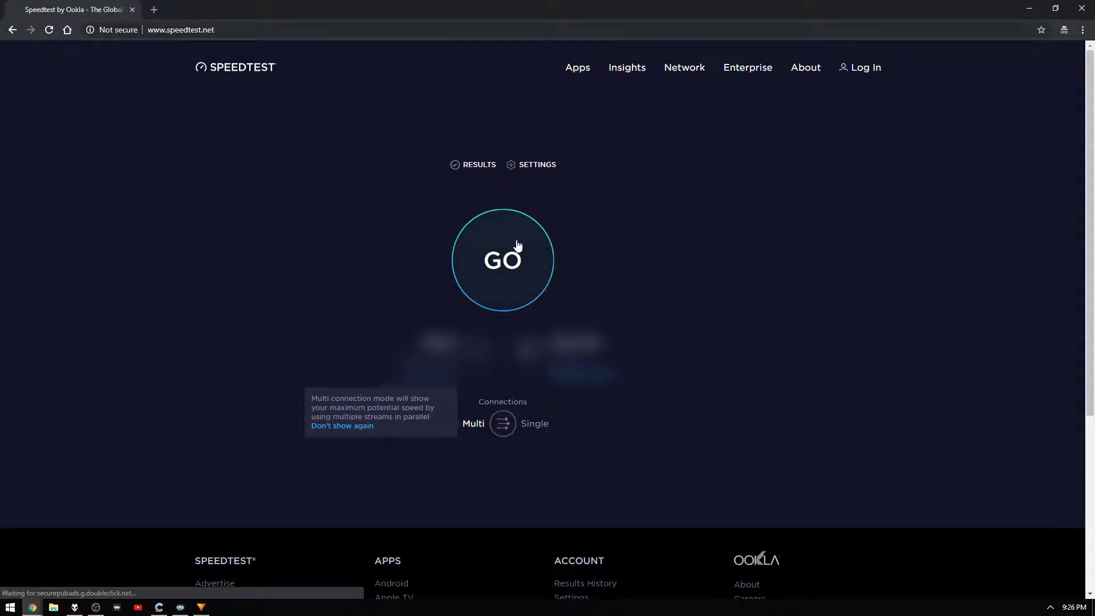
{"action": "left_click", "coordinate": [519, 256]}
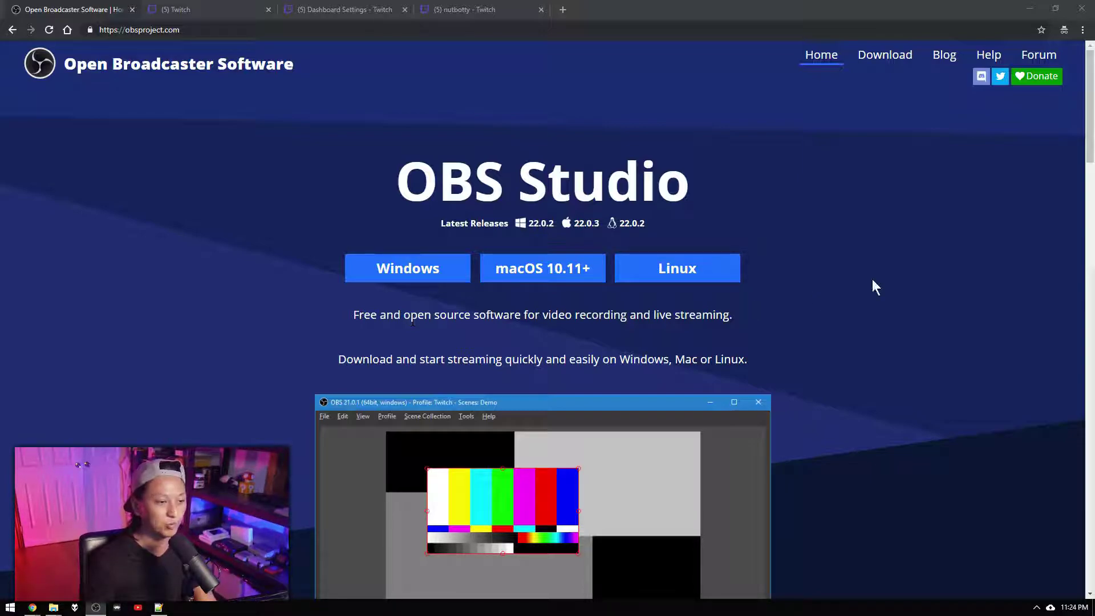
Open the OBS Studio 22.0.2 download page, then switch to the open Twitch tab
{"action": "left_click", "coordinate": [892, 54]}
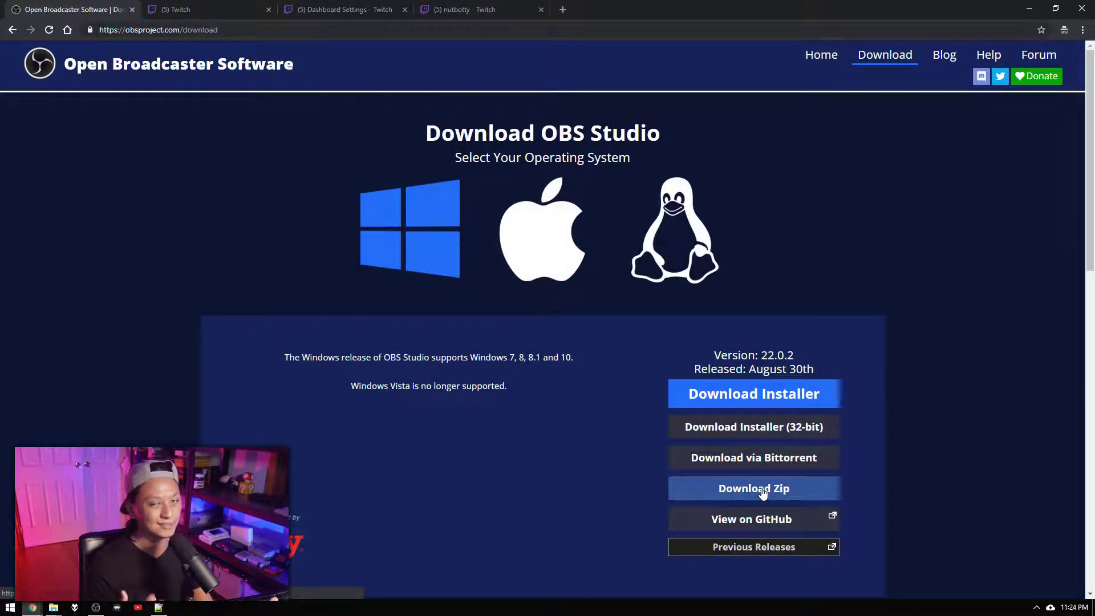
{"action": "key", "text": "ctrl+Tab"}
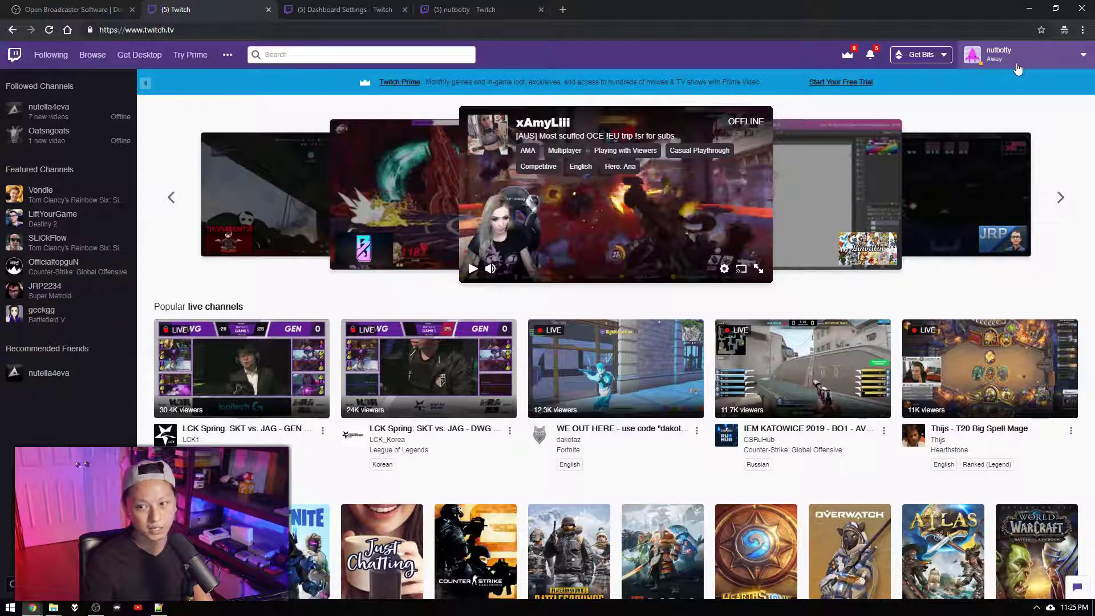
Open the Twitch dashboard's Channel settings showing the primary stream key, then switch to the OBS bin\64bit folder
{"action": "left_click", "coordinate": [1017, 63]}
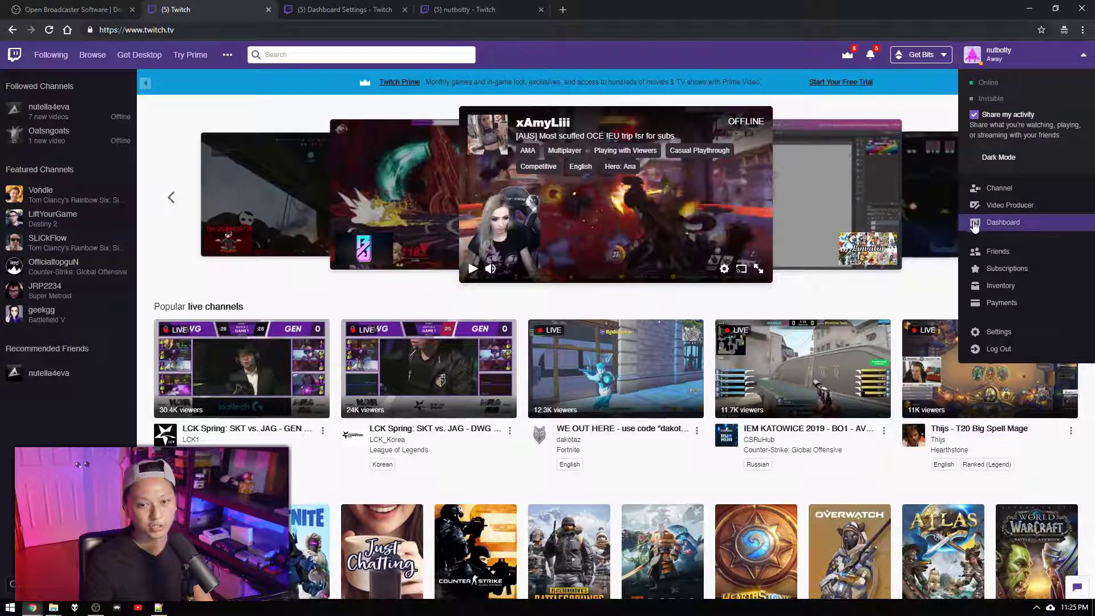
{"action": "middle_click", "coordinate": [986, 224]}
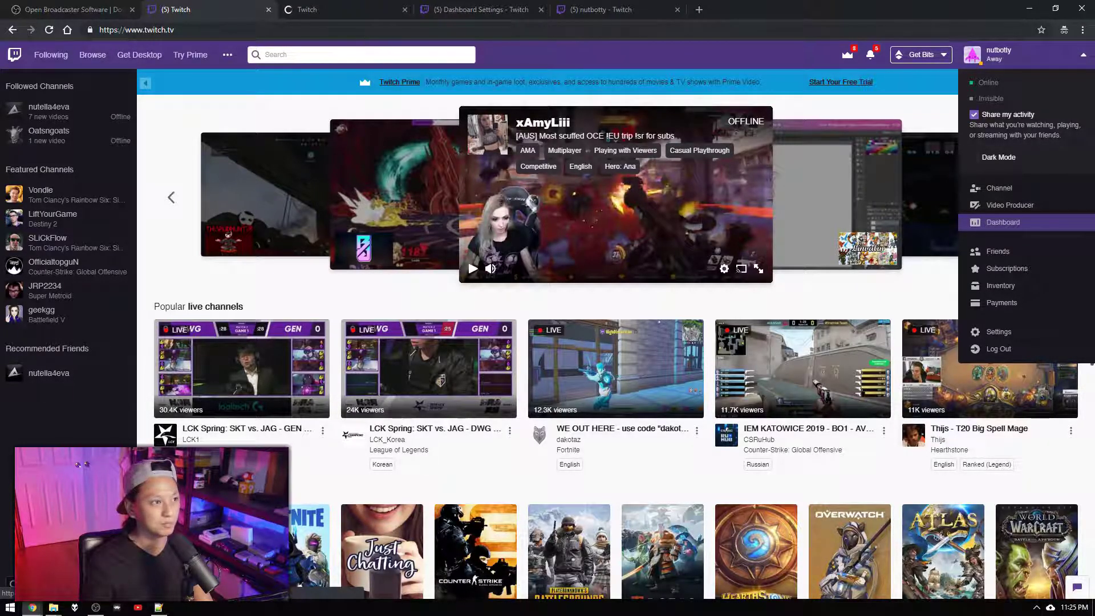
{"action": "left_click", "coordinate": [338, 8]}
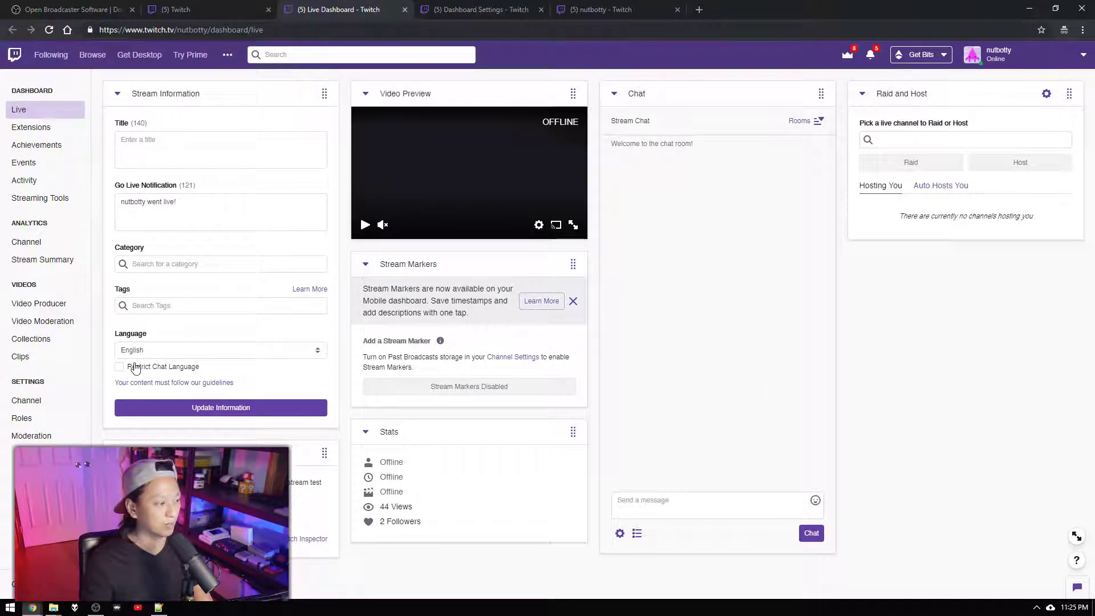
{"action": "left_click", "coordinate": [21, 403]}
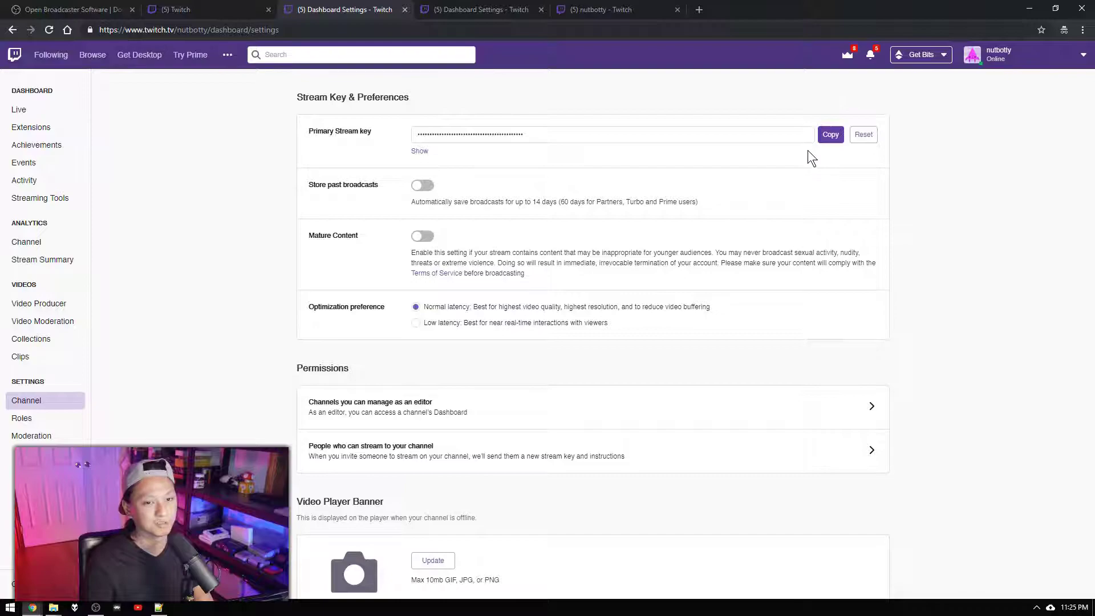
{"action": "key", "text": "alt+Tab"}
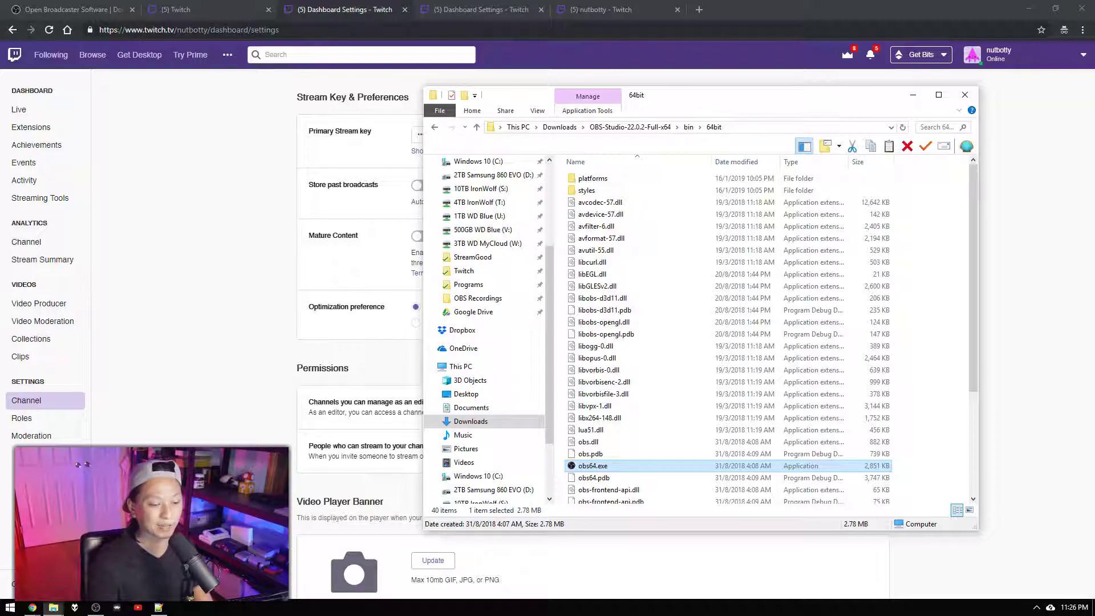
Launch OBS Studio from obs64.exe, choosing Launch Anyway and accepting the License Agreement
{"action": "double_click", "coordinate": [881, 469]}
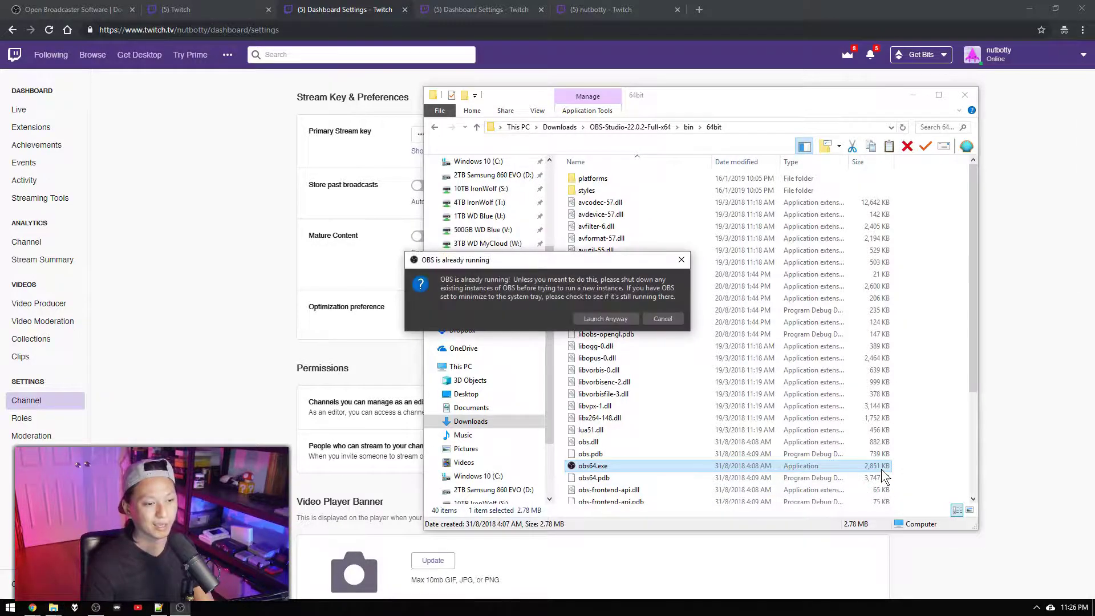
{"action": "left_click", "coordinate": [607, 319]}
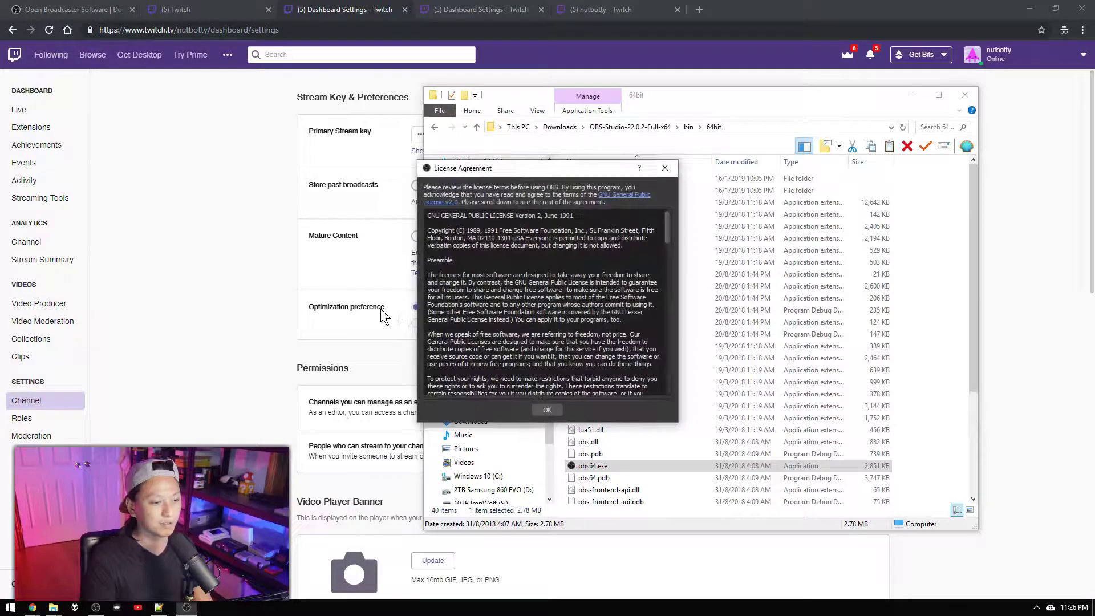
{"action": "left_click", "coordinate": [553, 409]}
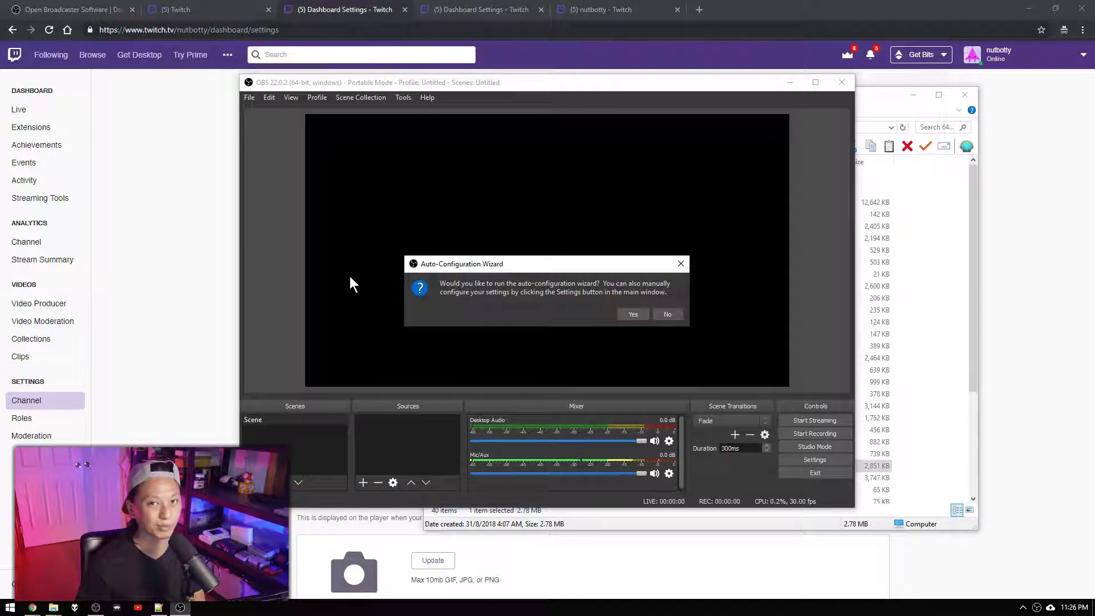
Decline the Auto-Configuration Wizard and open the OBS Settings dialog
{"action": "left_click", "coordinate": [667, 314]}
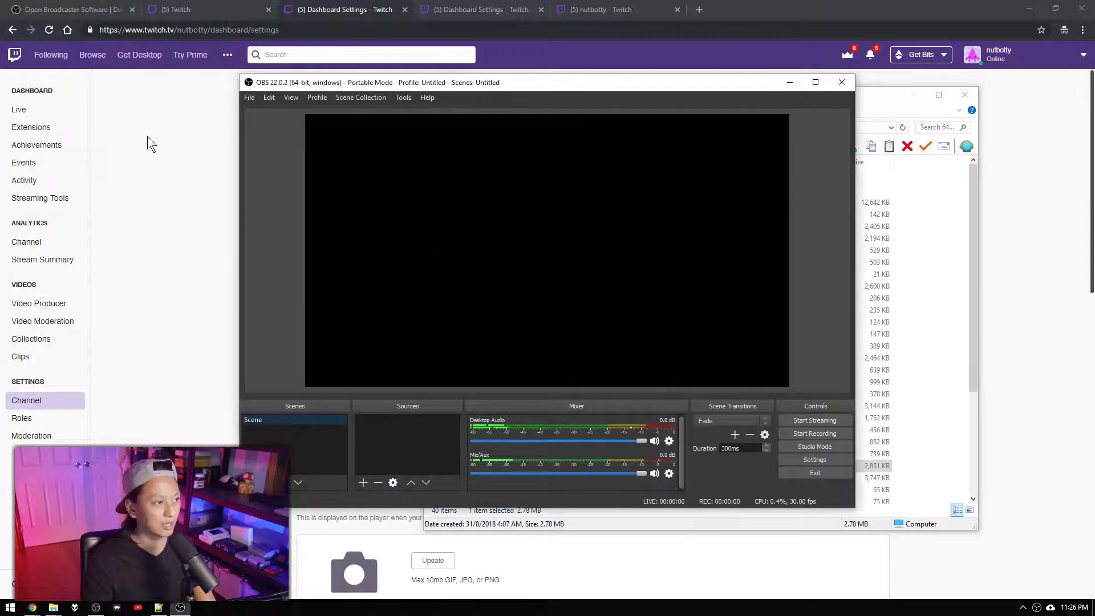
{"action": "left_click", "coordinate": [403, 98]}
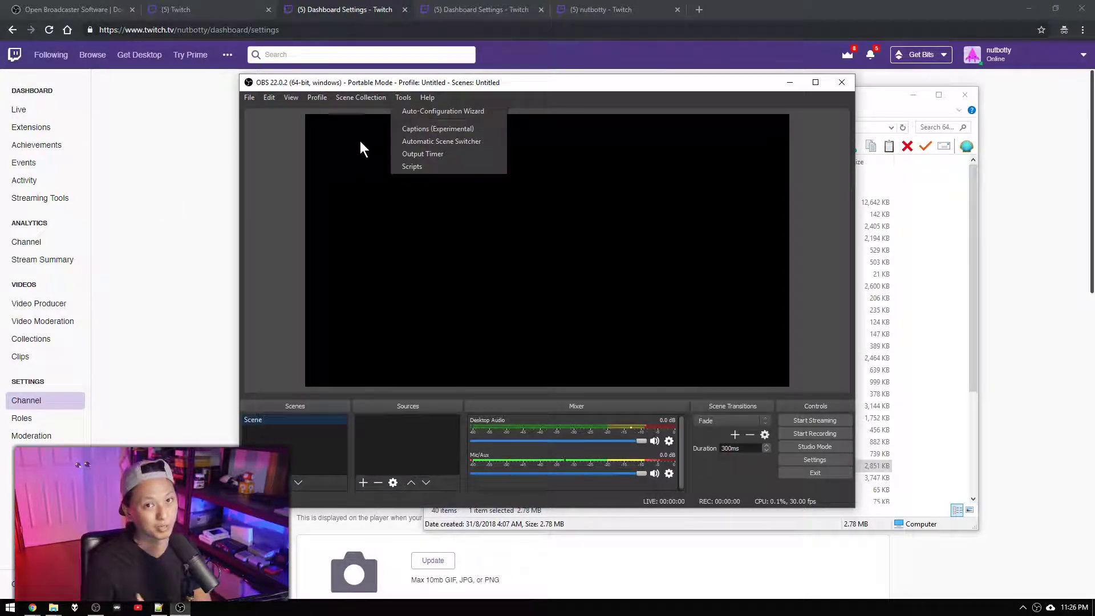
{"action": "mouse_move", "coordinate": [249, 97]}
{"action": "left_click", "coordinate": [274, 140]}
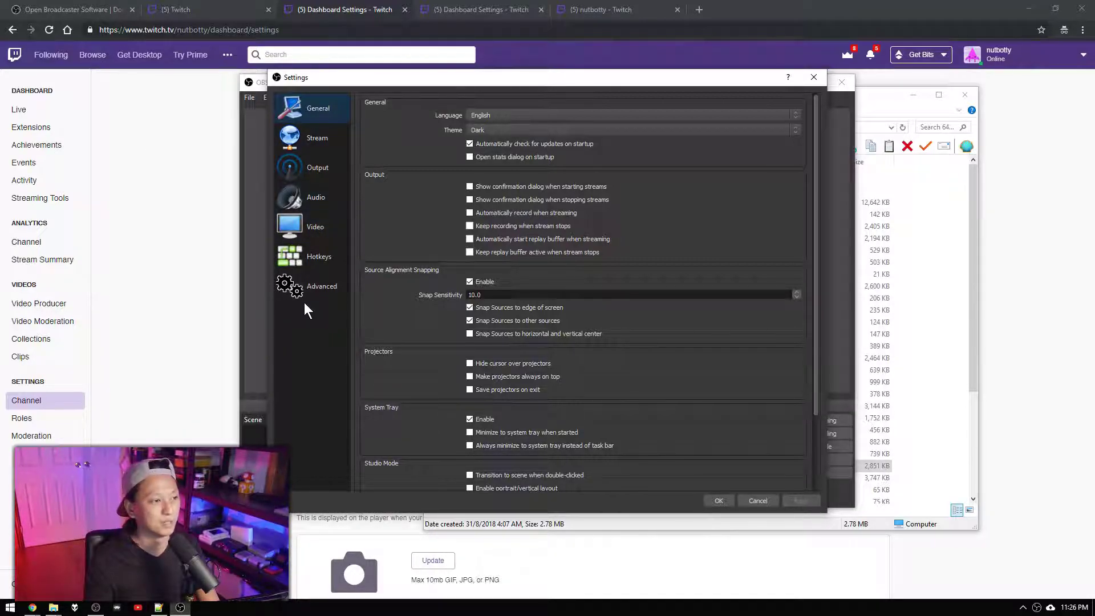
Set the stream service to Twitch and paste in the channel's stream key
{"action": "left_click", "coordinate": [304, 147]}
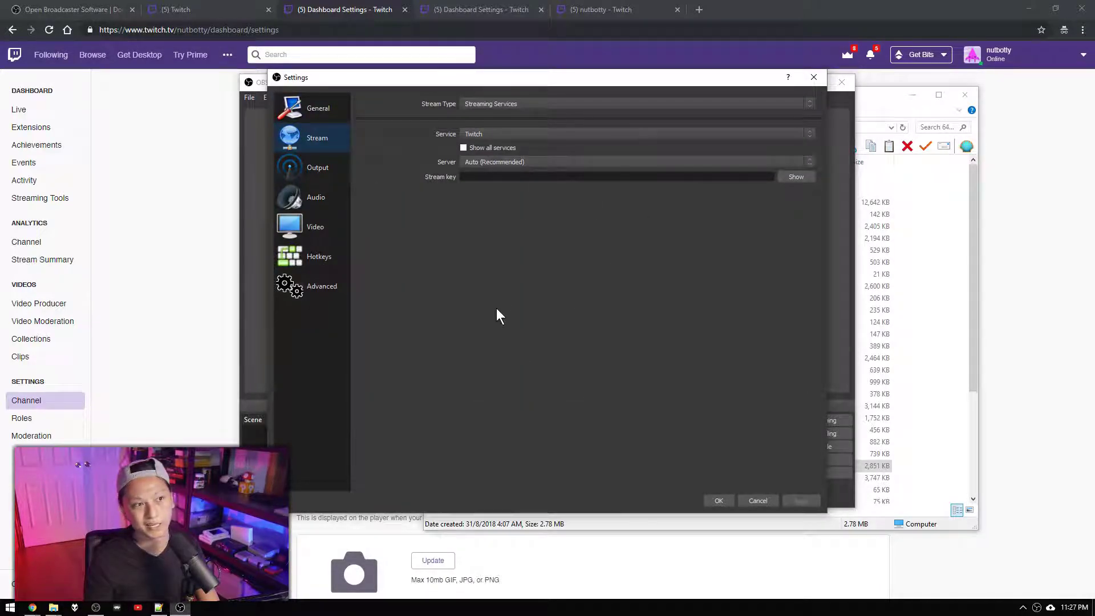
{"action": "left_click", "coordinate": [499, 134]}
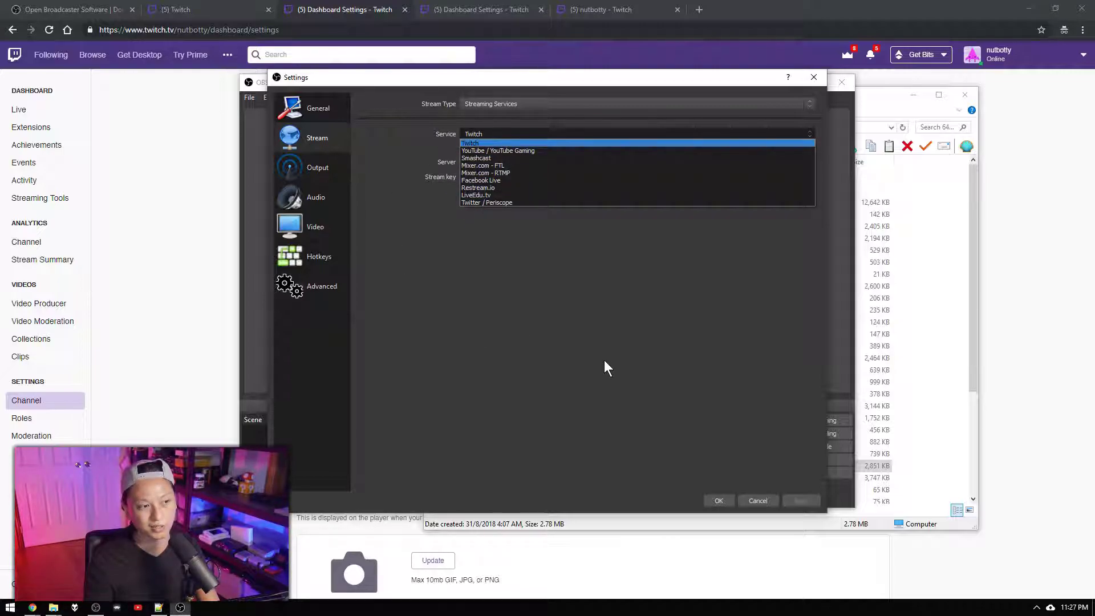
{"action": "left_click", "coordinate": [500, 280]}
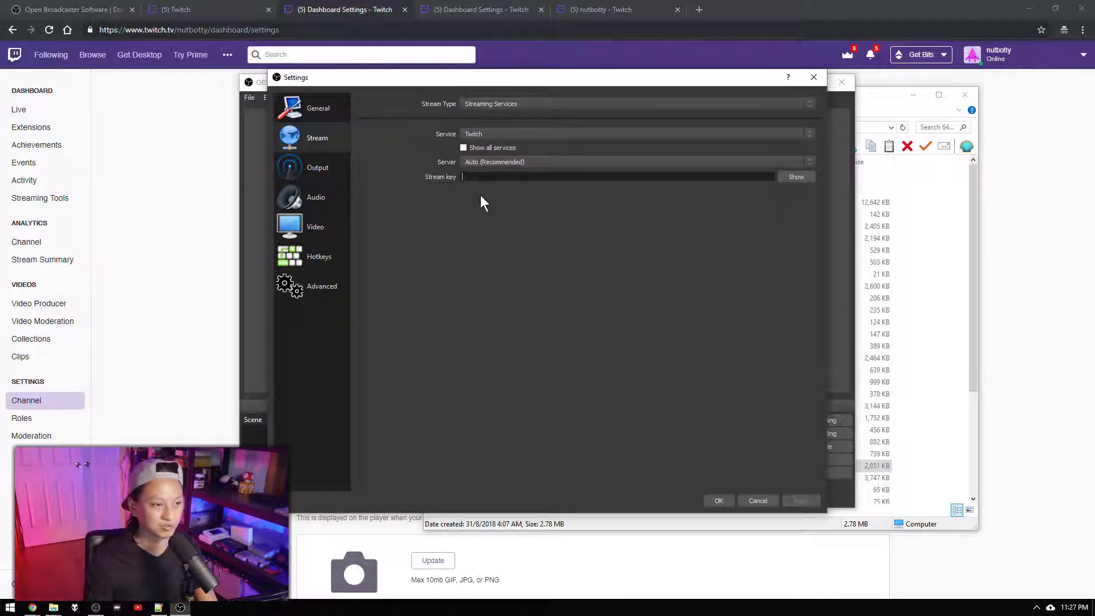
{"action": "key", "text": "ctrl+v"}
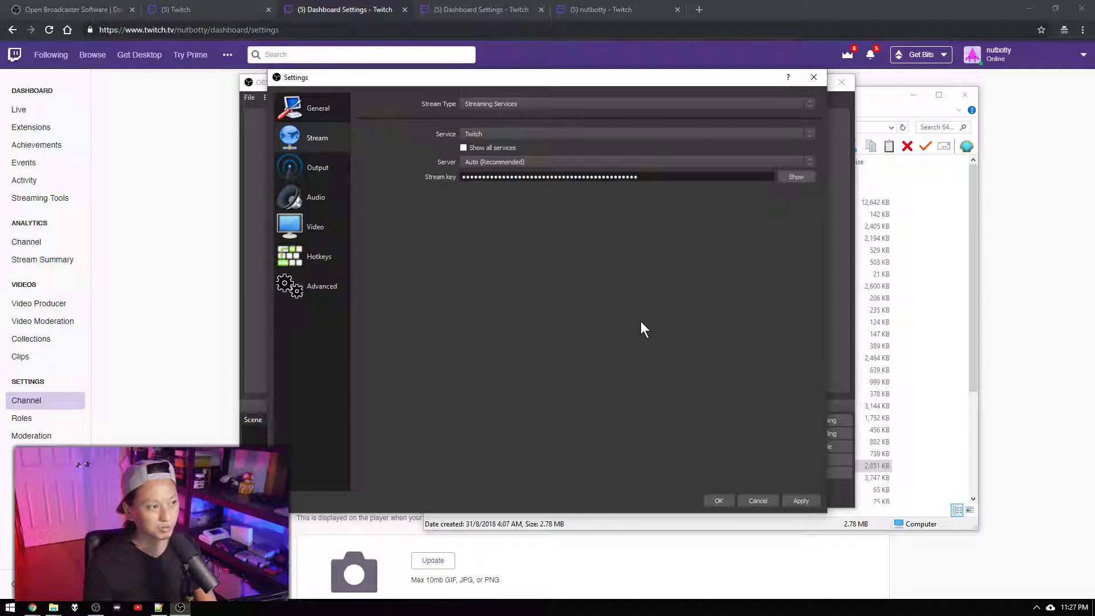
{"action": "left_click", "coordinate": [342, 173]}
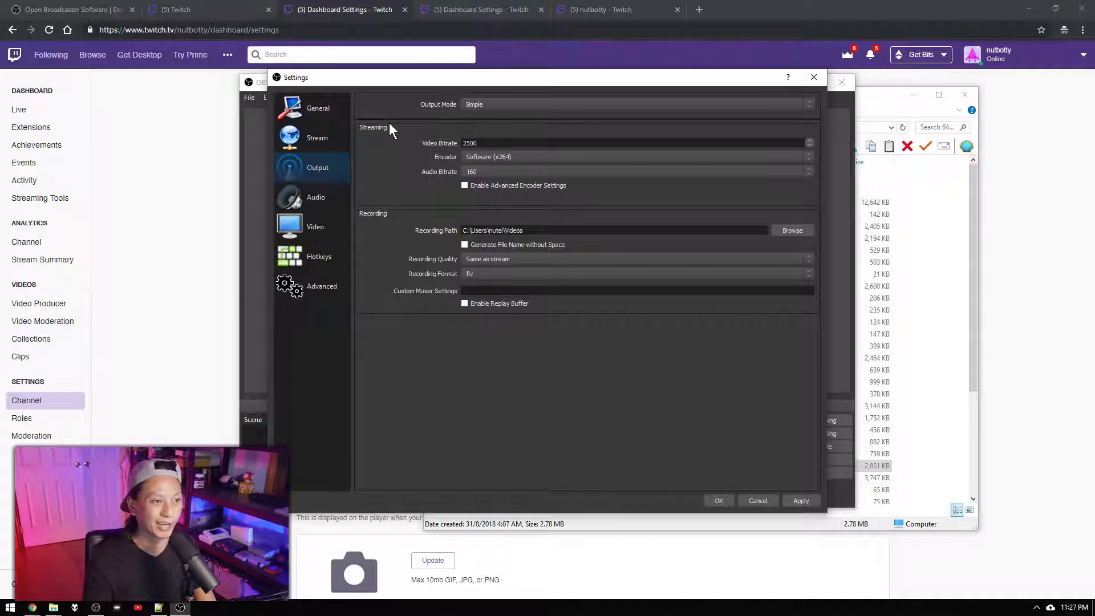
Change Output Mode from Simple to Advanced and bring up the Encoder choices
{"action": "left_click", "coordinate": [493, 103]}
{"action": "left_click", "coordinate": [489, 121]}
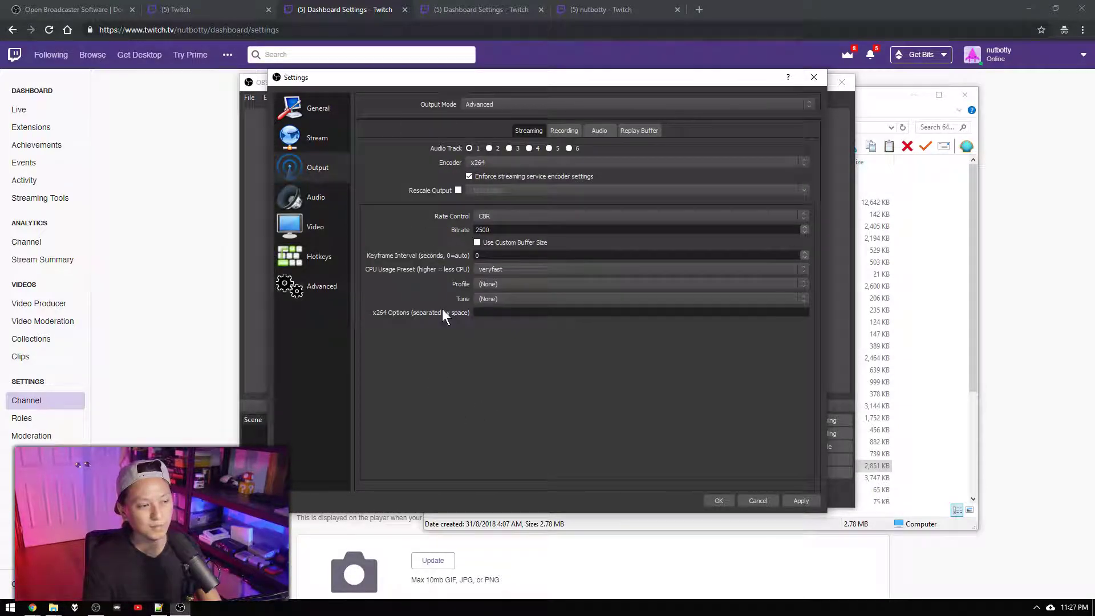
{"action": "left_click", "coordinate": [498, 162]}
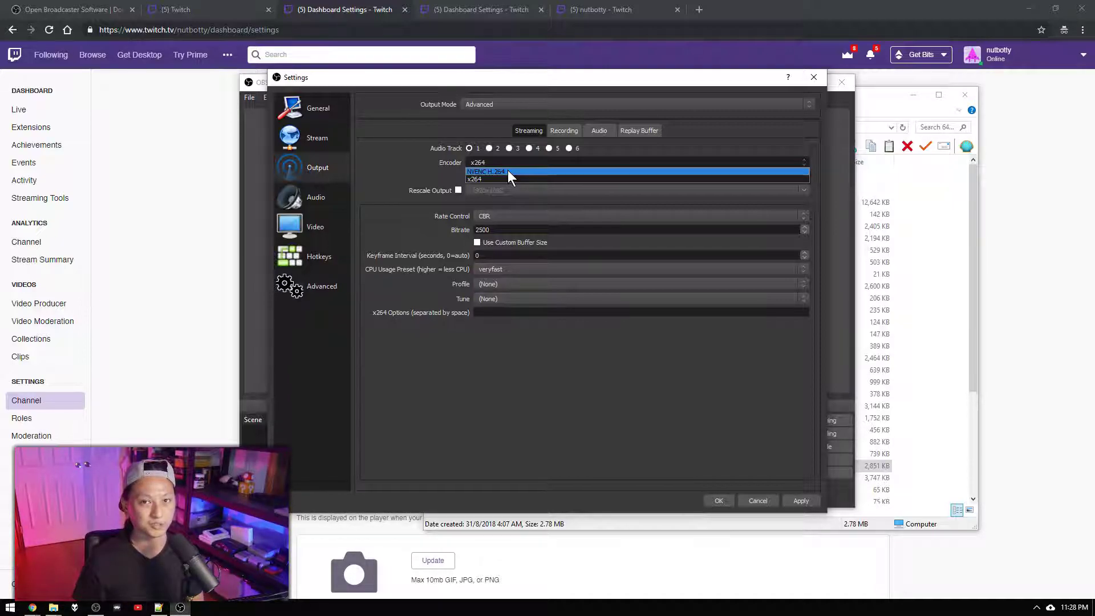
Keep the x264 encoder and veryfast preset, and raise the bitrate from 2500 to 3500
{"action": "left_click", "coordinate": [480, 182]}
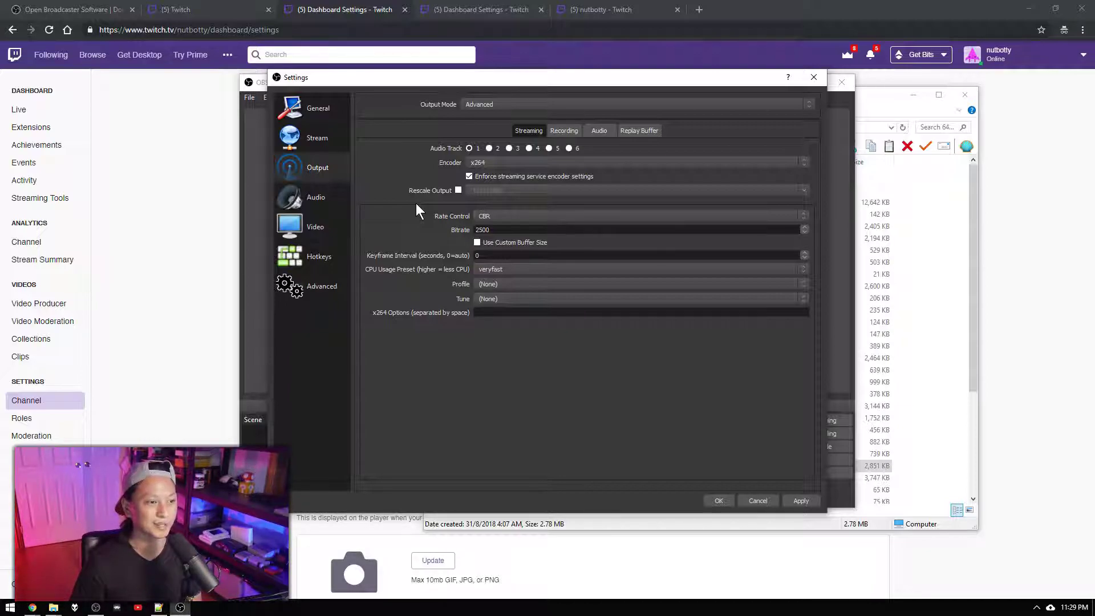
{"action": "key", "text": "BackSpace"}
{"action": "type", "text": "3"}
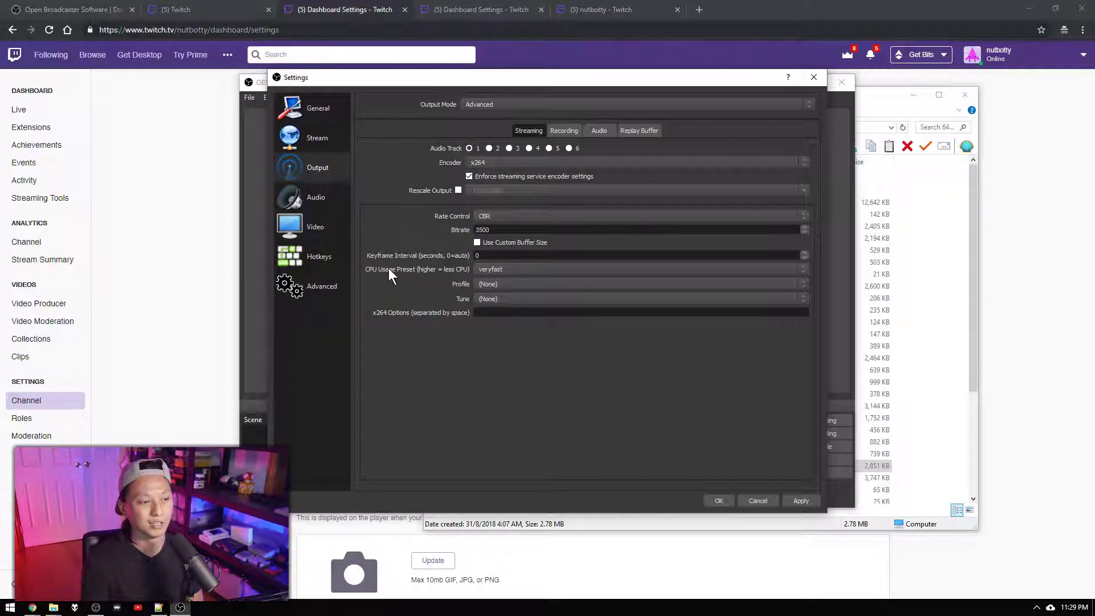
{"action": "left_click", "coordinate": [517, 269]}
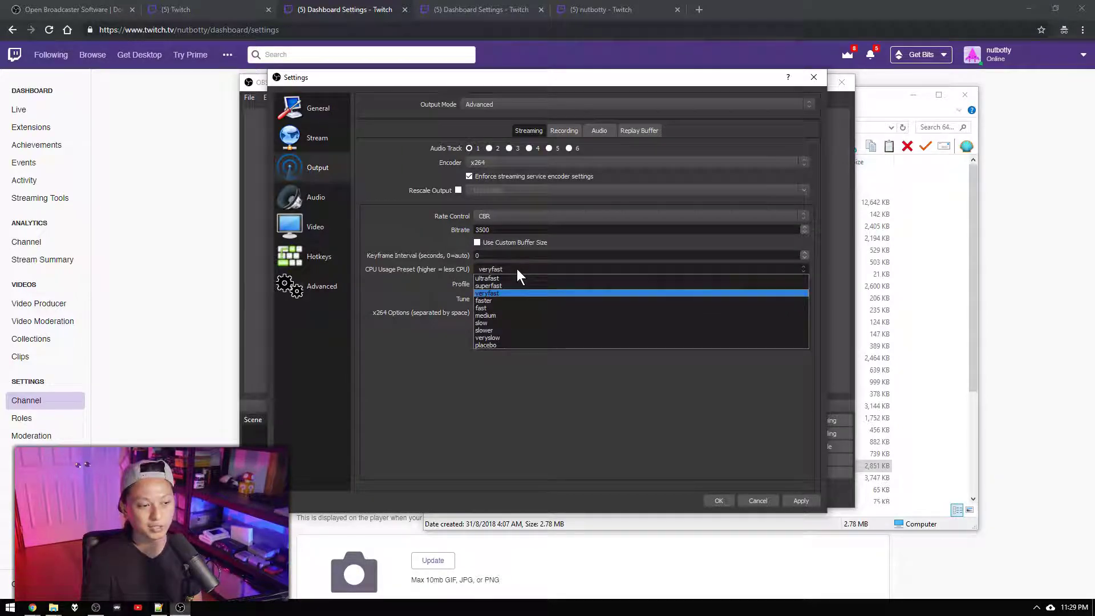
{"action": "left_click", "coordinate": [491, 294]}
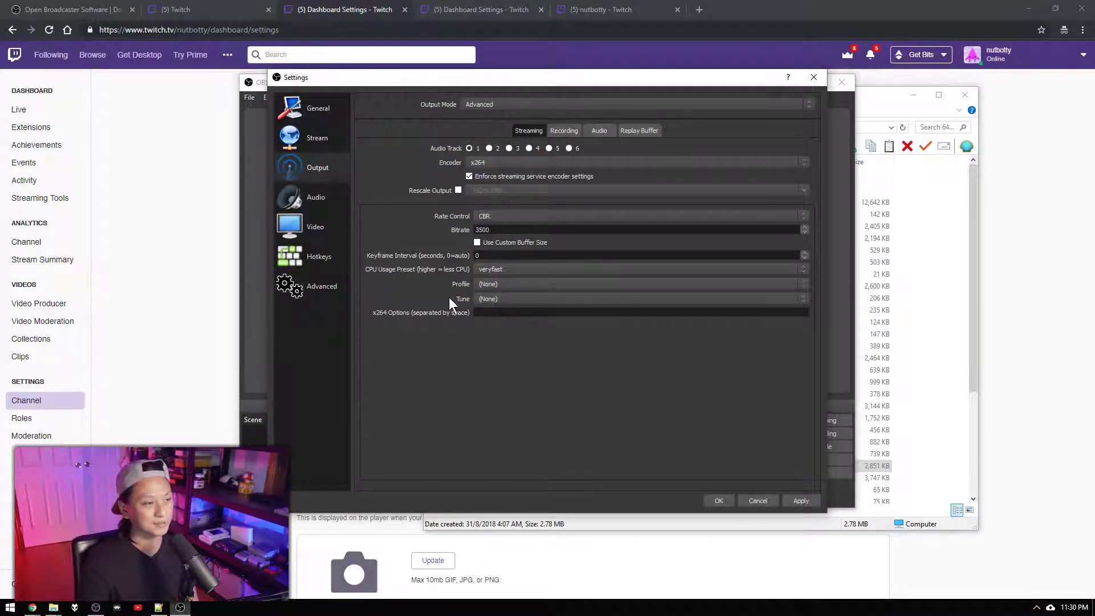
{"action": "left_click", "coordinate": [349, 197]}
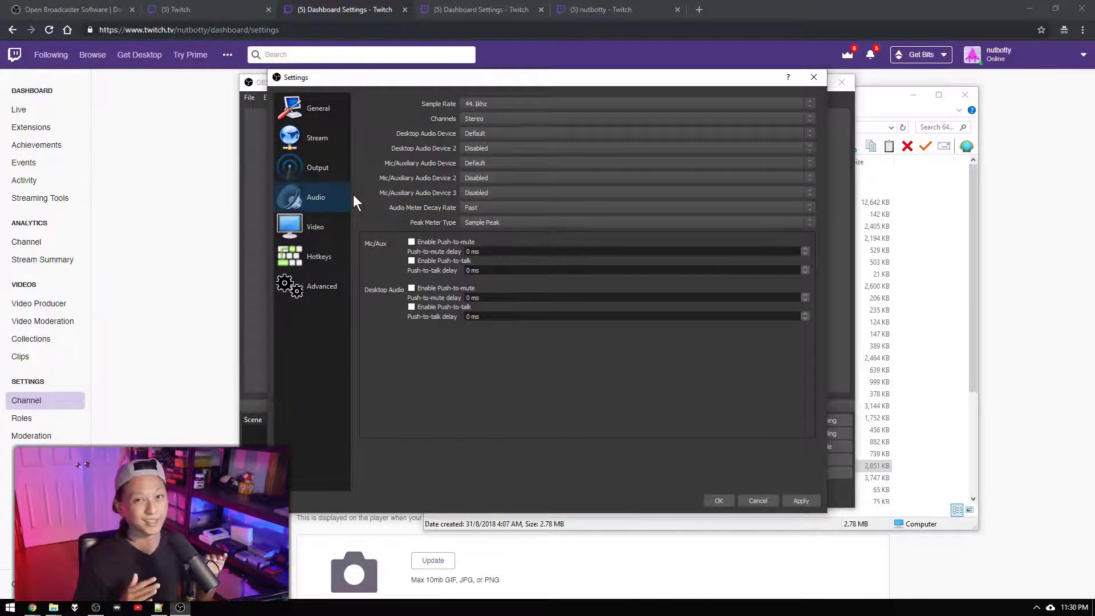
Set Mic/Auxiliary Audio Device to Microphone (2- UMC204HD 192k)
{"action": "left_click", "coordinate": [468, 167]}
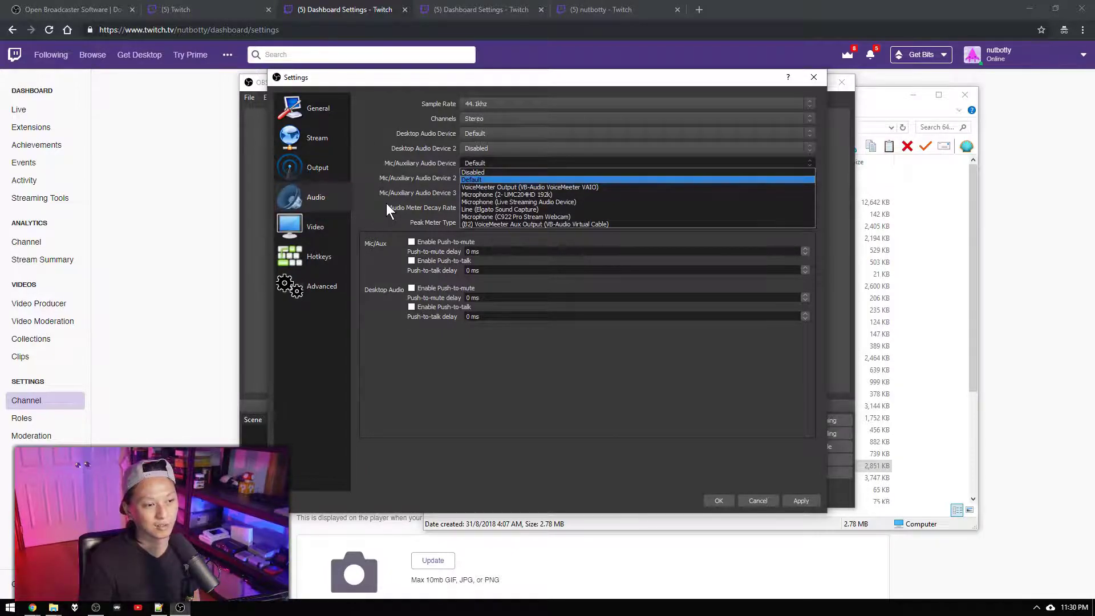
{"action": "left_click", "coordinate": [465, 195]}
{"action": "left_click", "coordinate": [314, 226]}
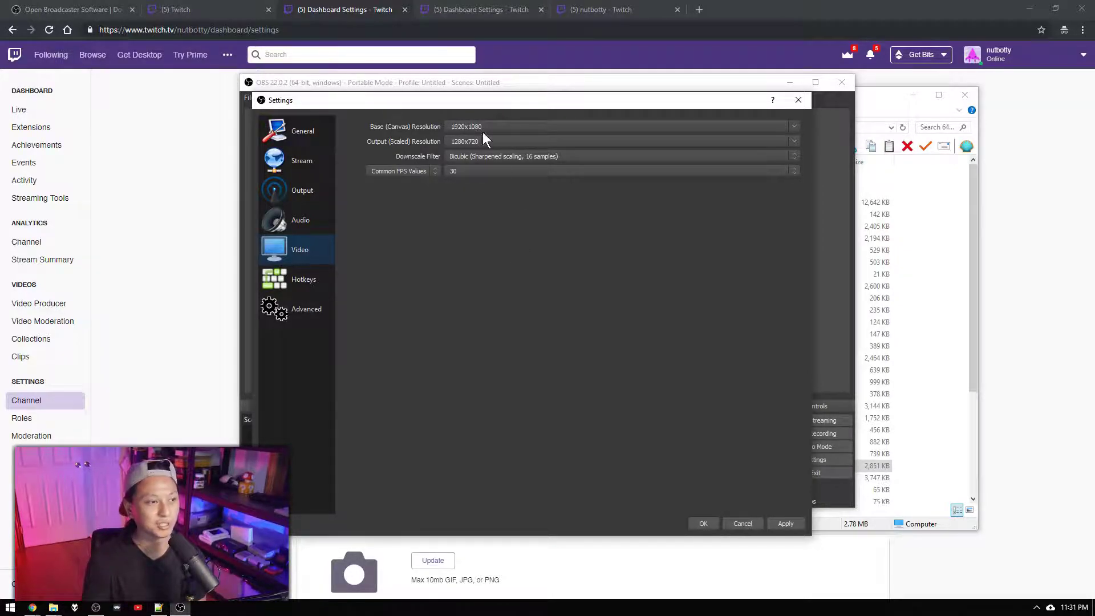
{"action": "left_click_drag", "start_coordinate": [357, 99], "coordinate": [922, 135]}
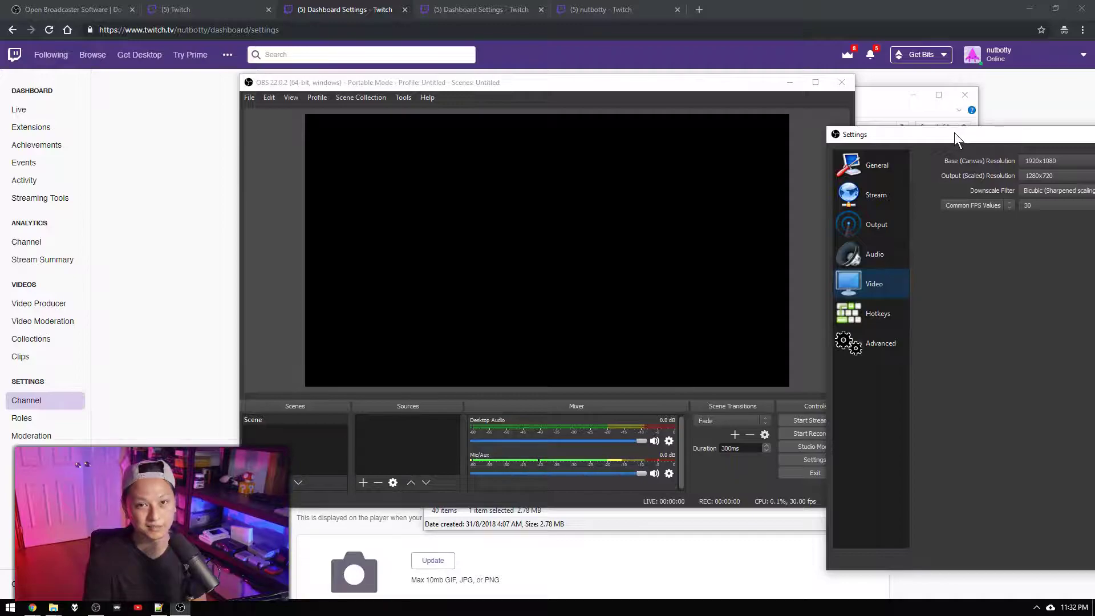
{"action": "left_click_drag", "start_coordinate": [953, 133], "coordinate": [362, 85]}
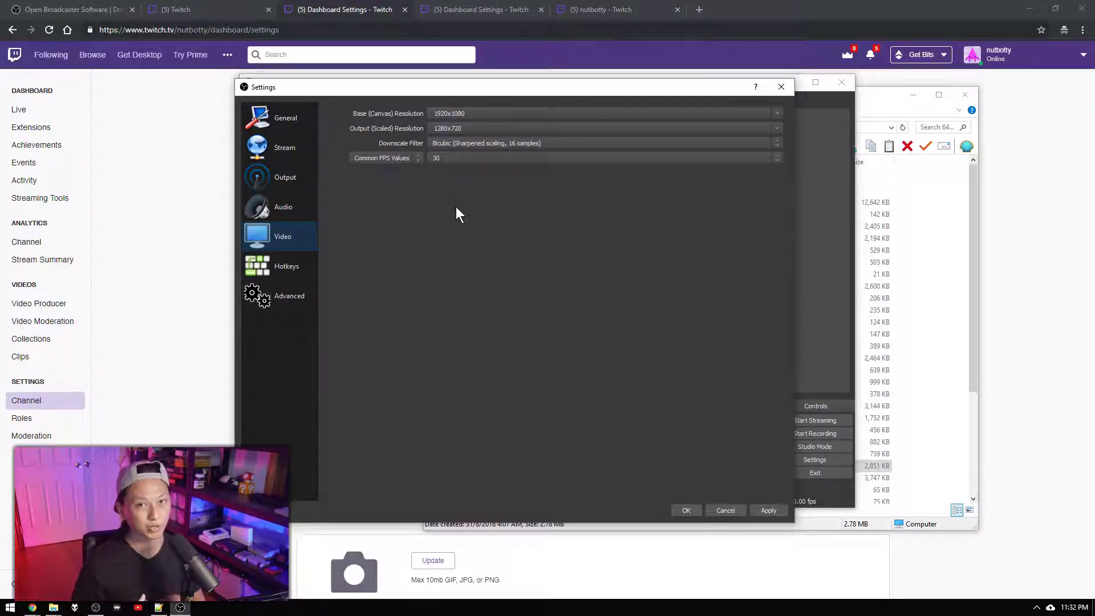
Set Common FPS Values to 60 and confirm the settings with OK
{"action": "left_click", "coordinate": [450, 158]}
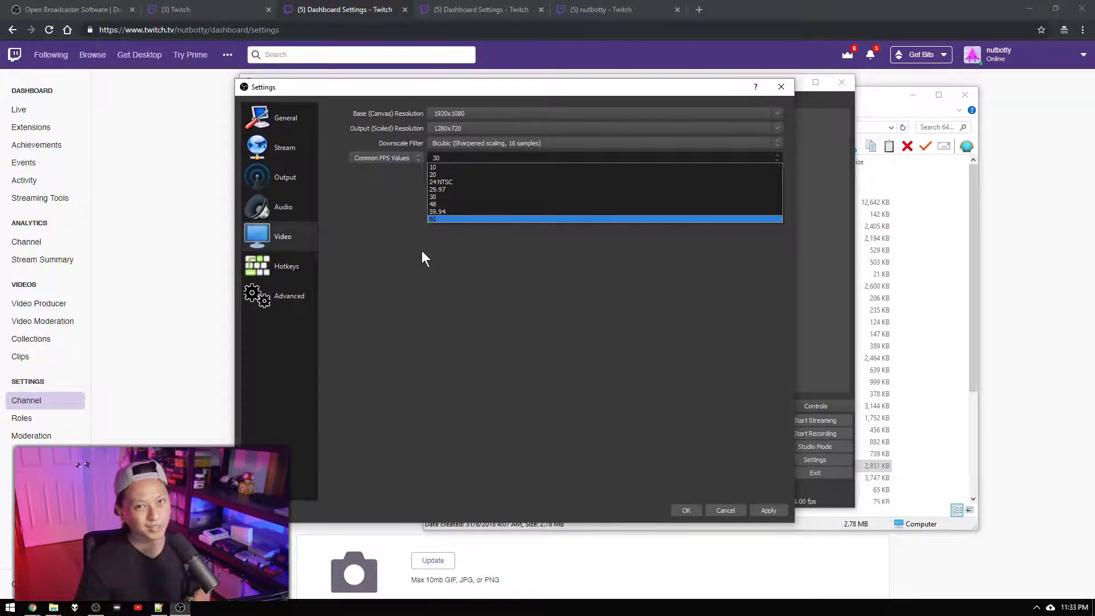
{"action": "left_click", "coordinate": [437, 219]}
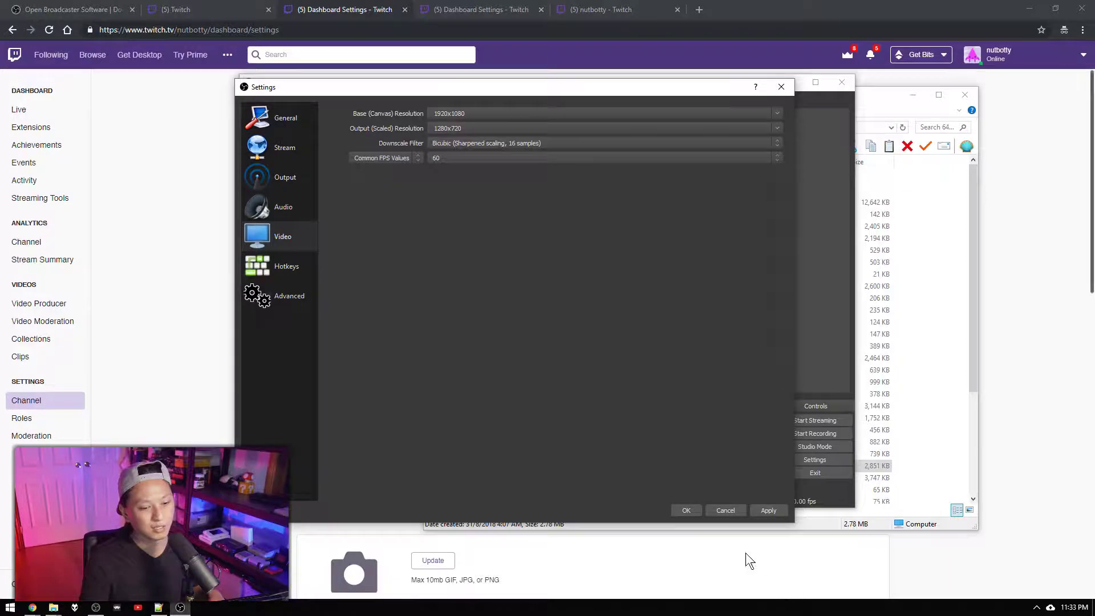
{"action": "left_click", "coordinate": [684, 513]}
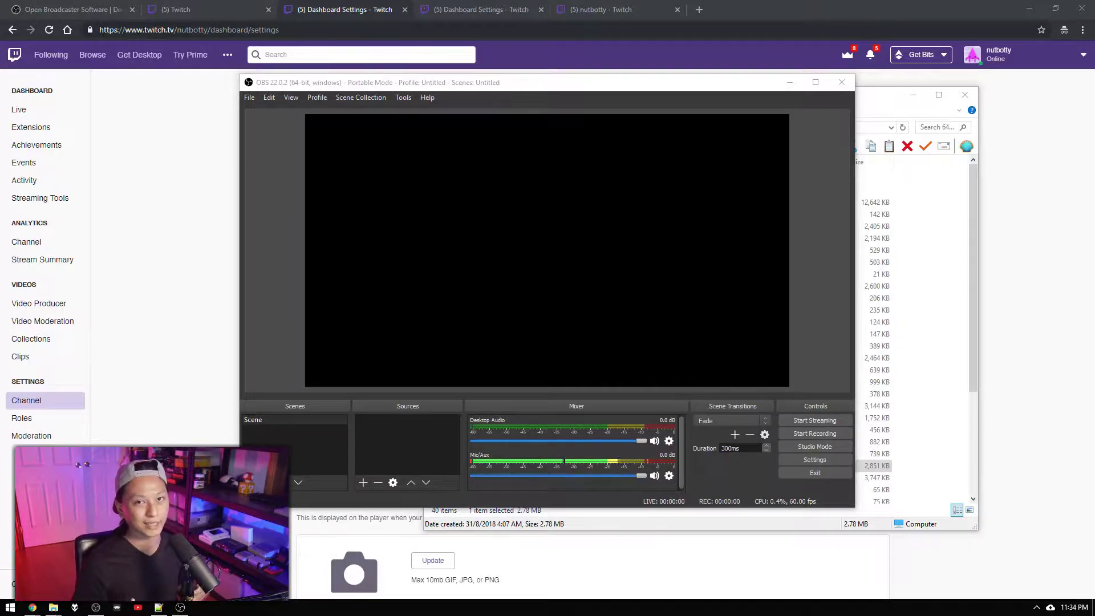
Add a Display Capture source capturing Display 0 (1920x1080) to the scene
{"action": "right_click", "coordinate": [525, 240]}
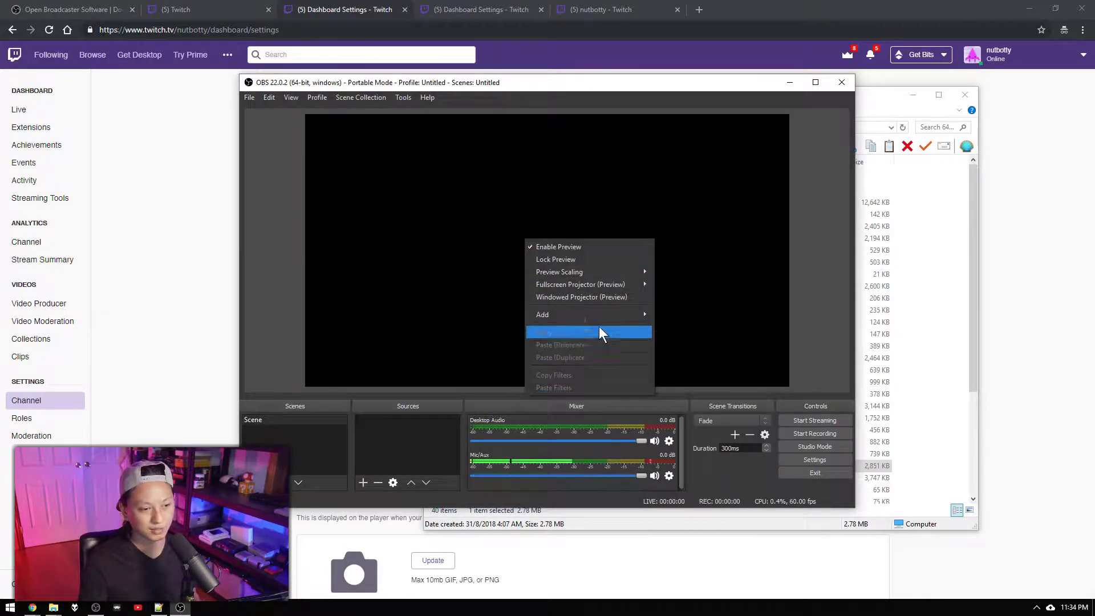
{"action": "mouse_move", "coordinate": [600, 317]}
{"action": "left_click", "coordinate": [696, 370]}
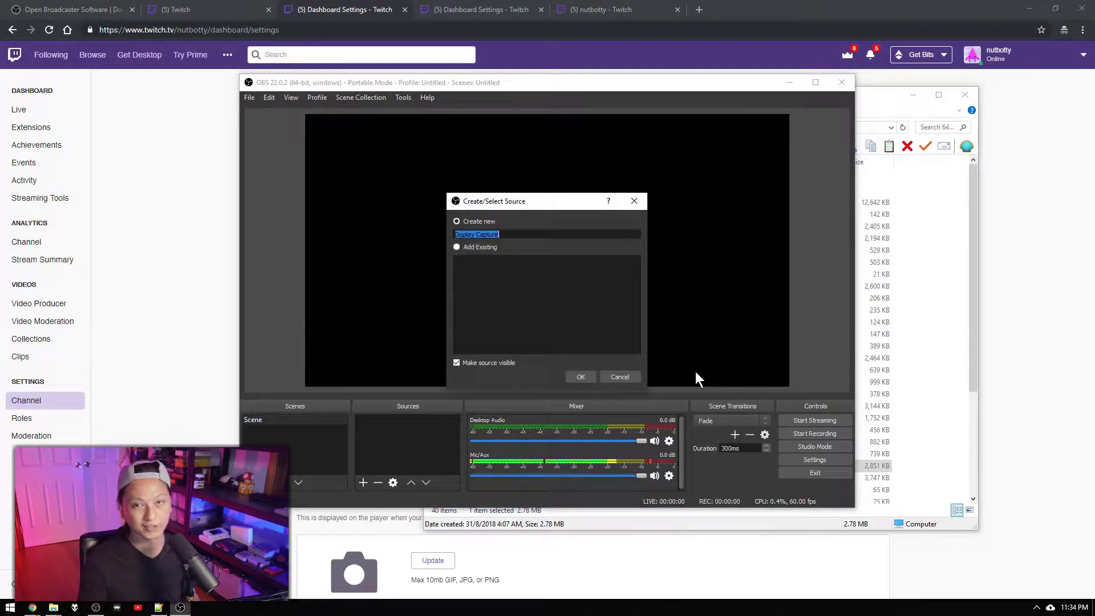
{"action": "left_click", "coordinate": [573, 378]}
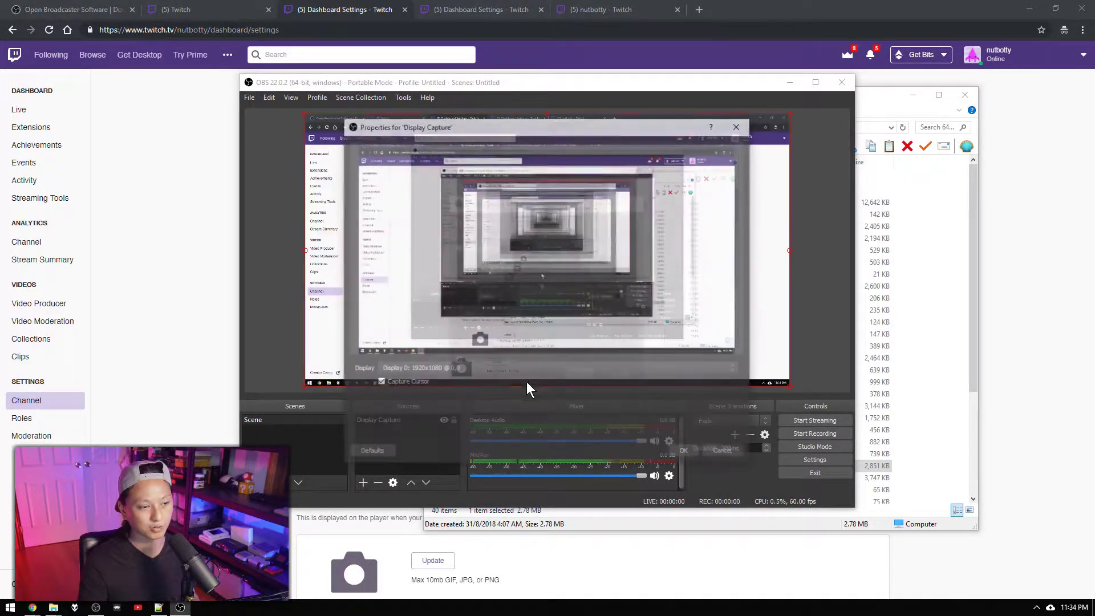
{"action": "left_click", "coordinate": [399, 368]}
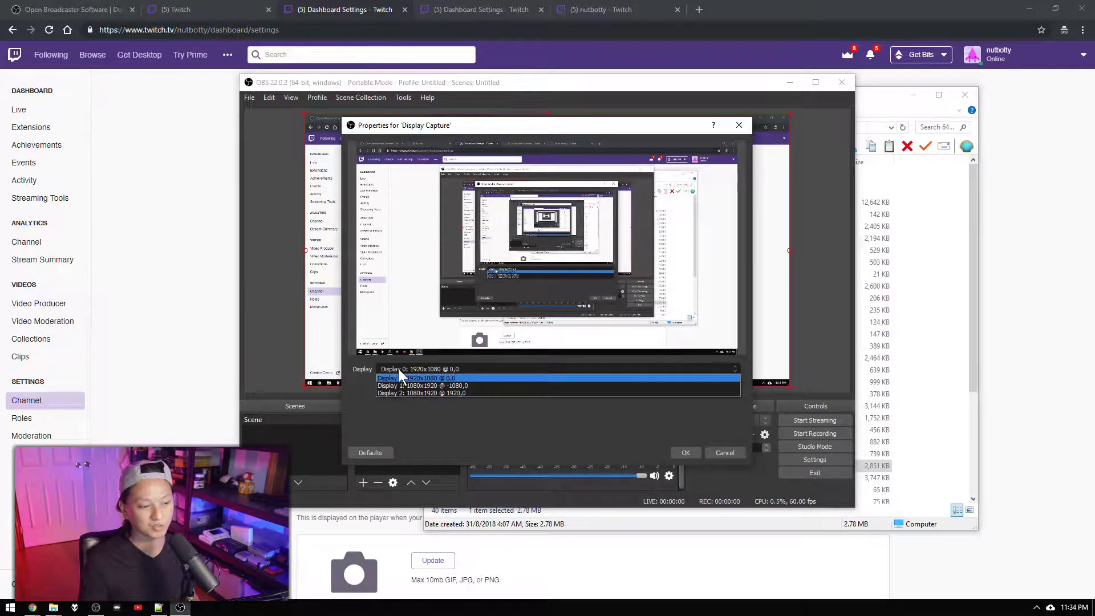
{"action": "left_click", "coordinate": [398, 369]}
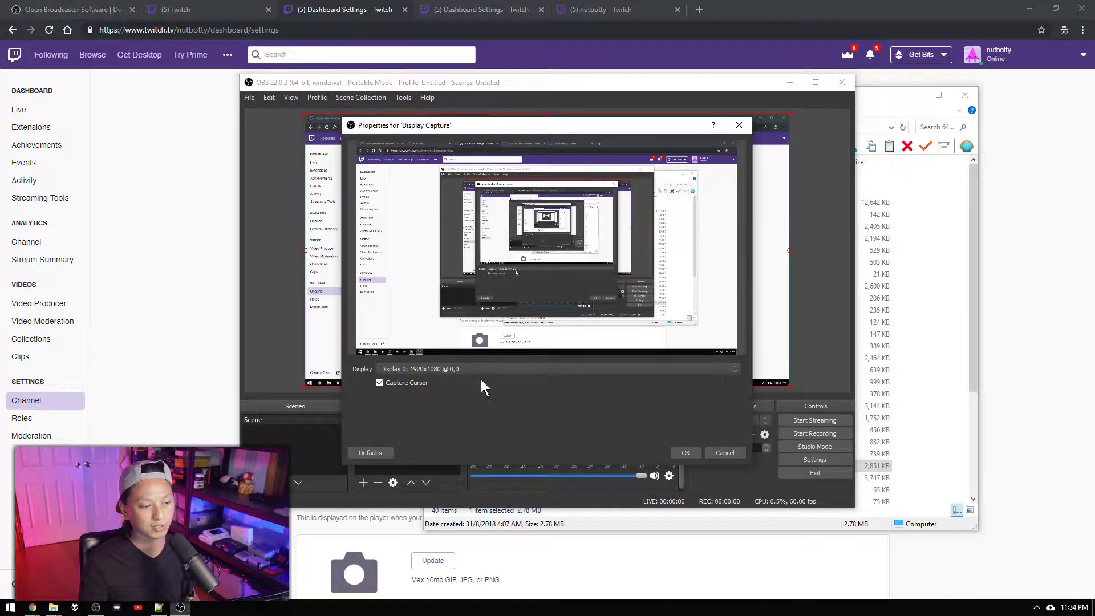
{"action": "left_click", "coordinate": [682, 454]}
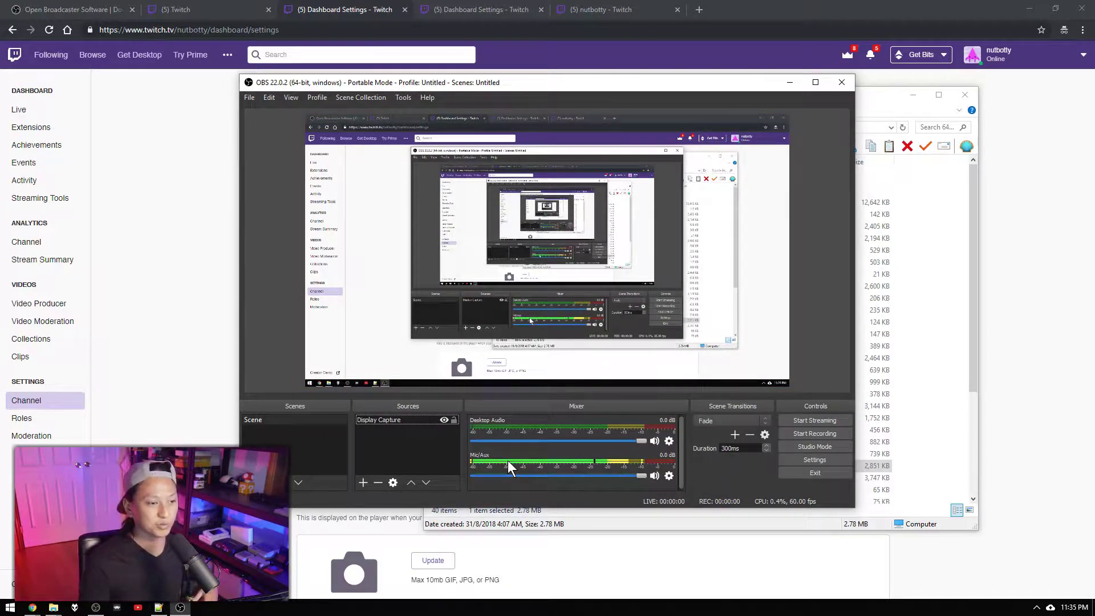
Create a Video Capture Device source using the c922 Pro Stream Webcam
{"action": "right_click", "coordinate": [512, 258]}
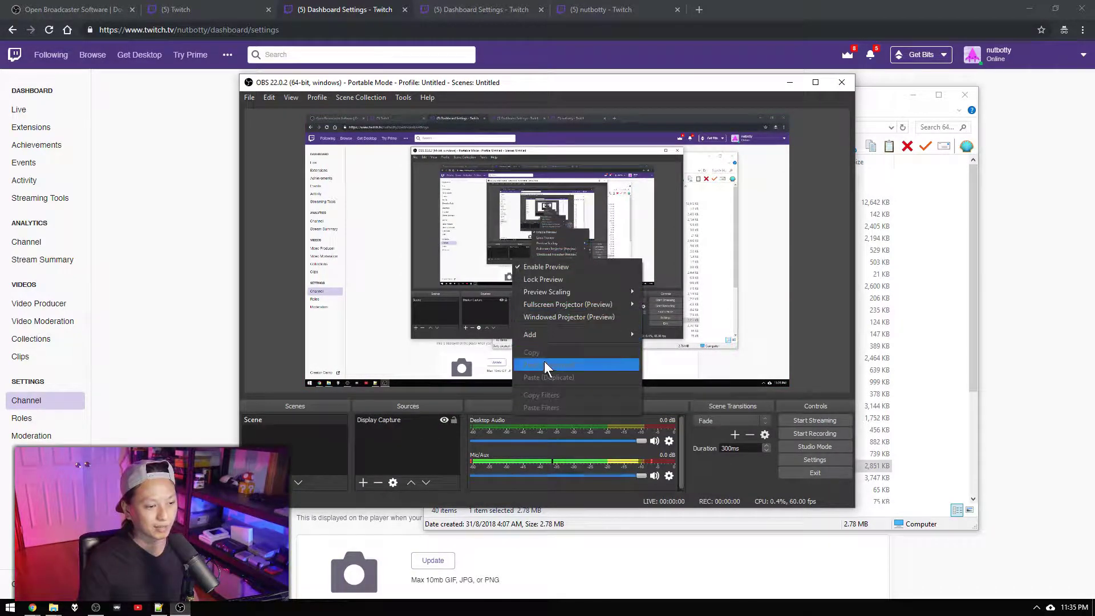
{"action": "mouse_move", "coordinate": [552, 337]}
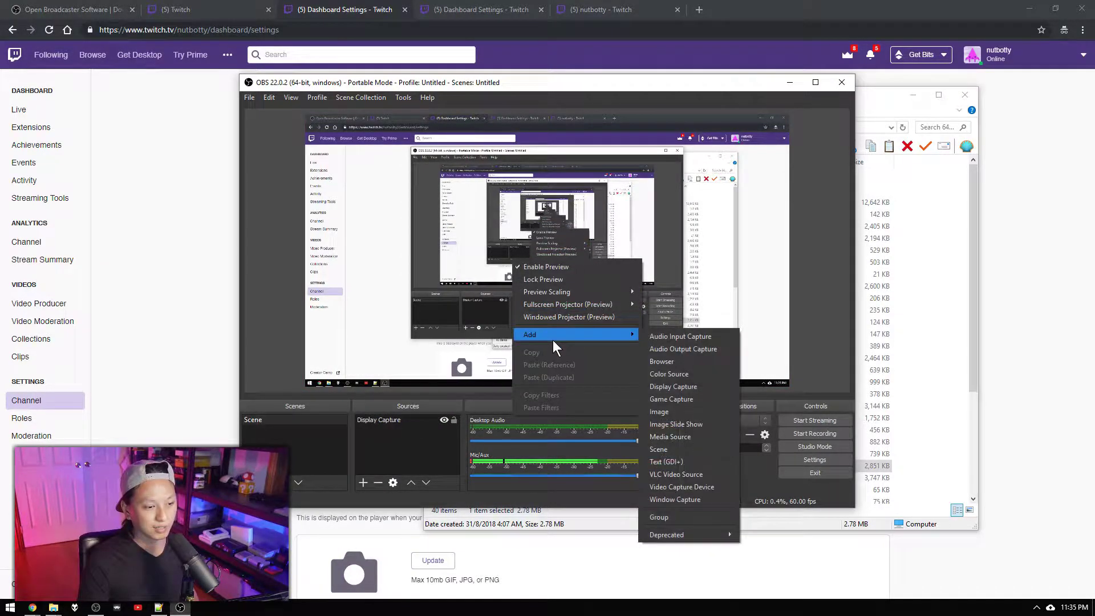
{"action": "left_click", "coordinate": [673, 487]}
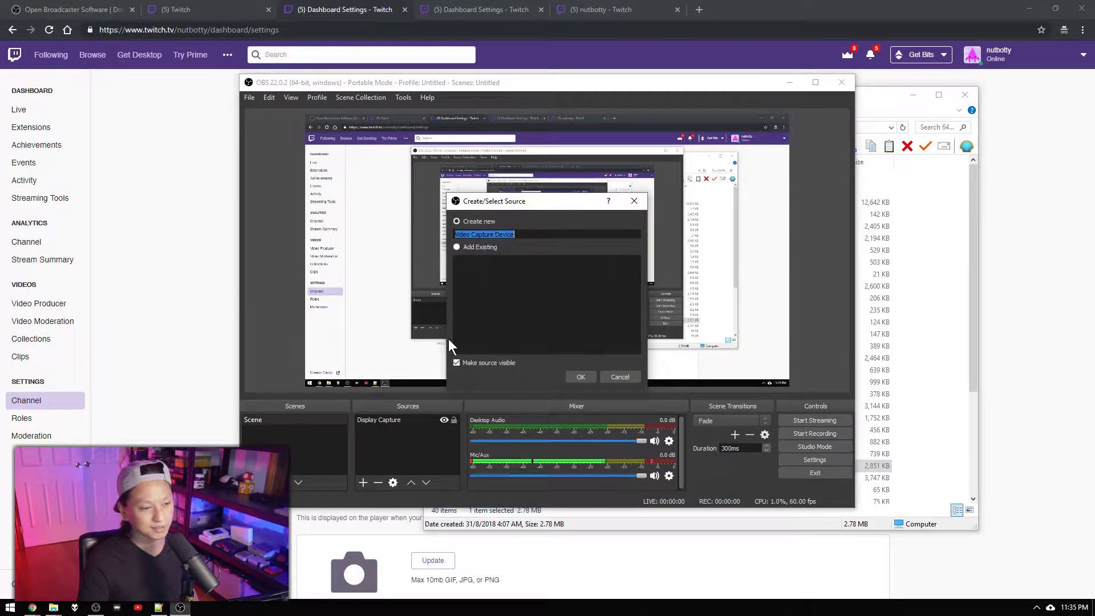
{"action": "left_click", "coordinate": [582, 376]}
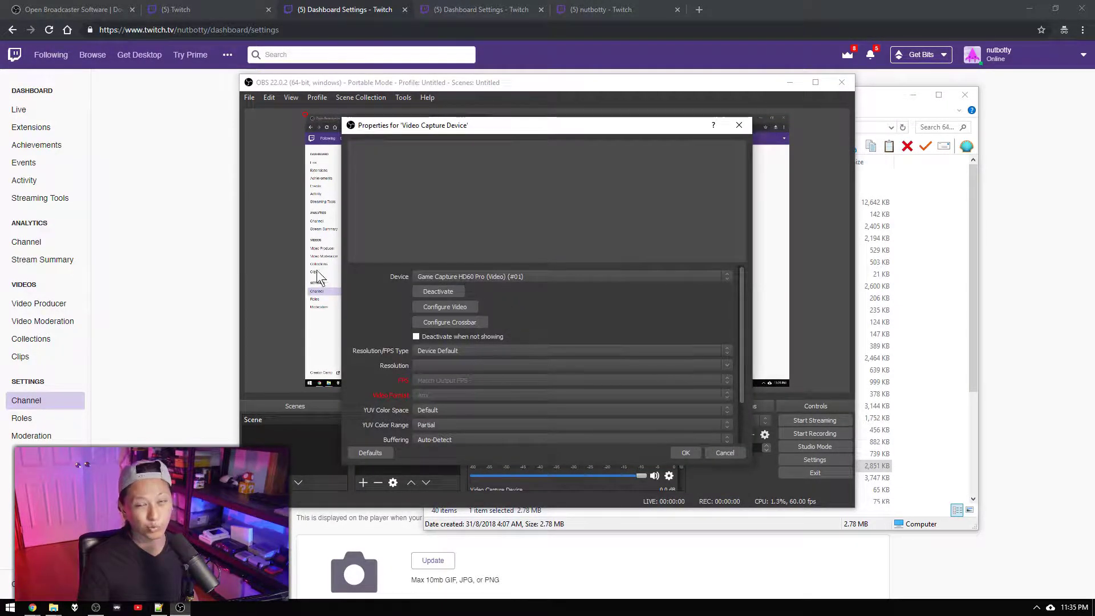
{"action": "left_click", "coordinate": [419, 274]}
{"action": "left_click", "coordinate": [415, 307]}
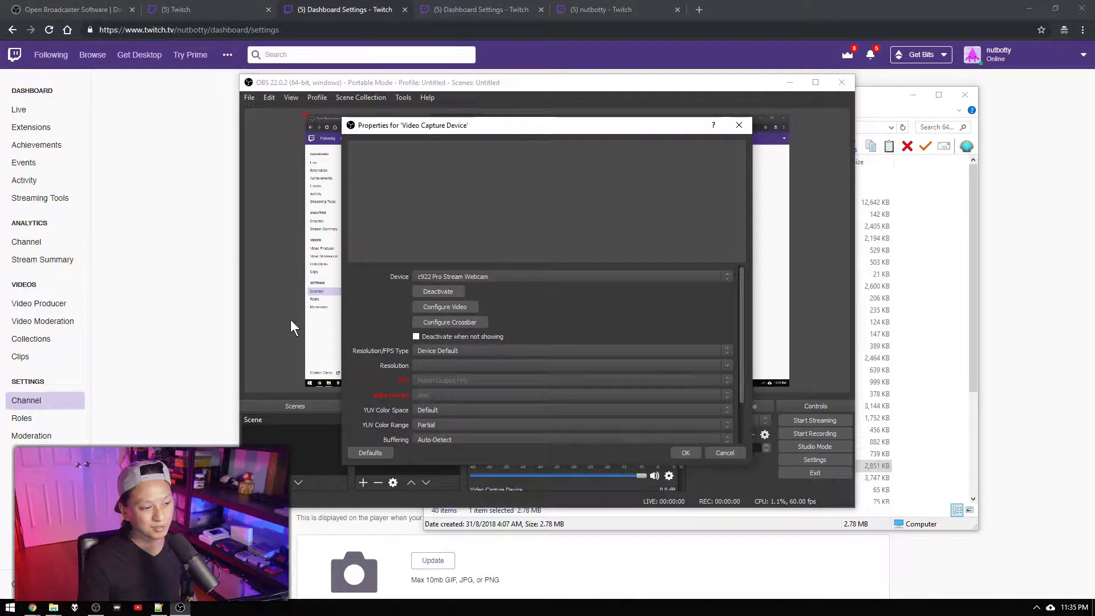
{"action": "left_click_drag", "start_coordinate": [485, 125], "coordinate": [854, 201]}
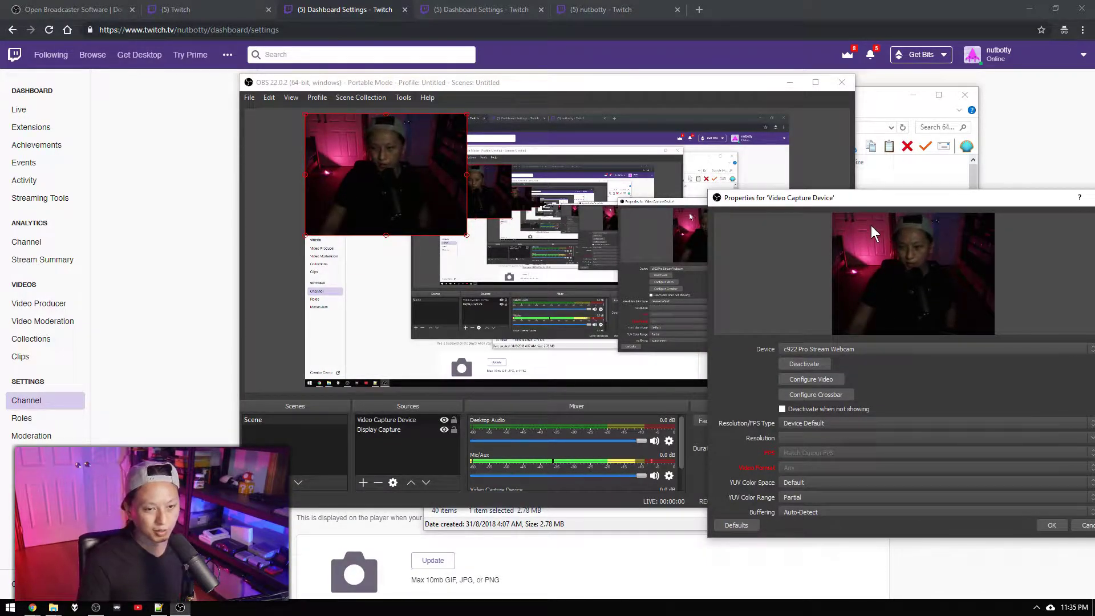
{"action": "left_click_drag", "start_coordinate": [868, 201], "coordinate": [769, 182]}
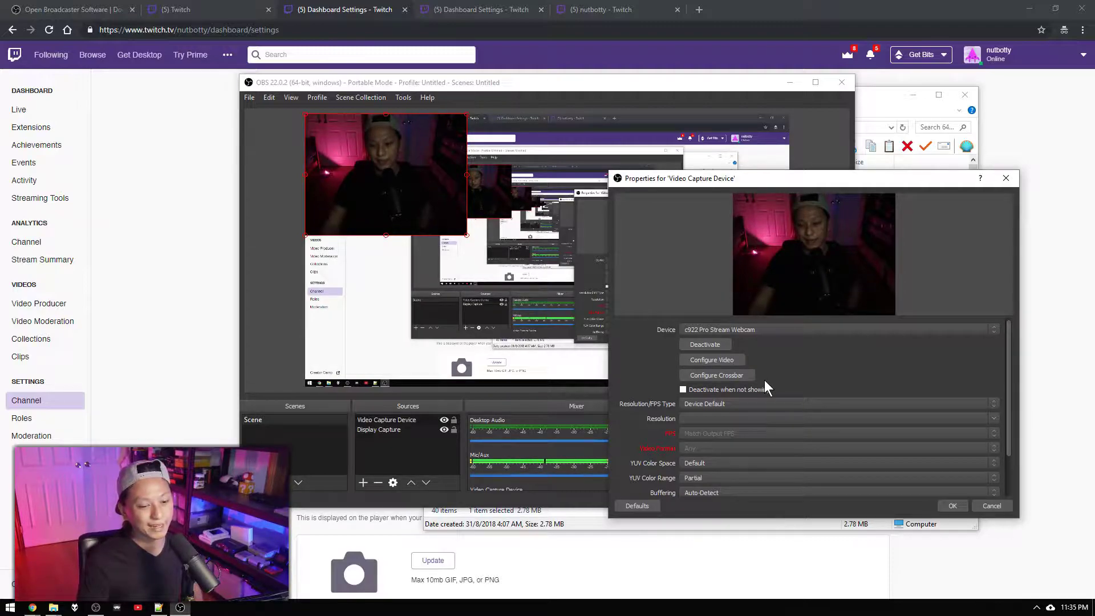
Set the webcam to a Custom resolution/FPS type at 1920x1080 and confirm
{"action": "left_click", "coordinate": [710, 403]}
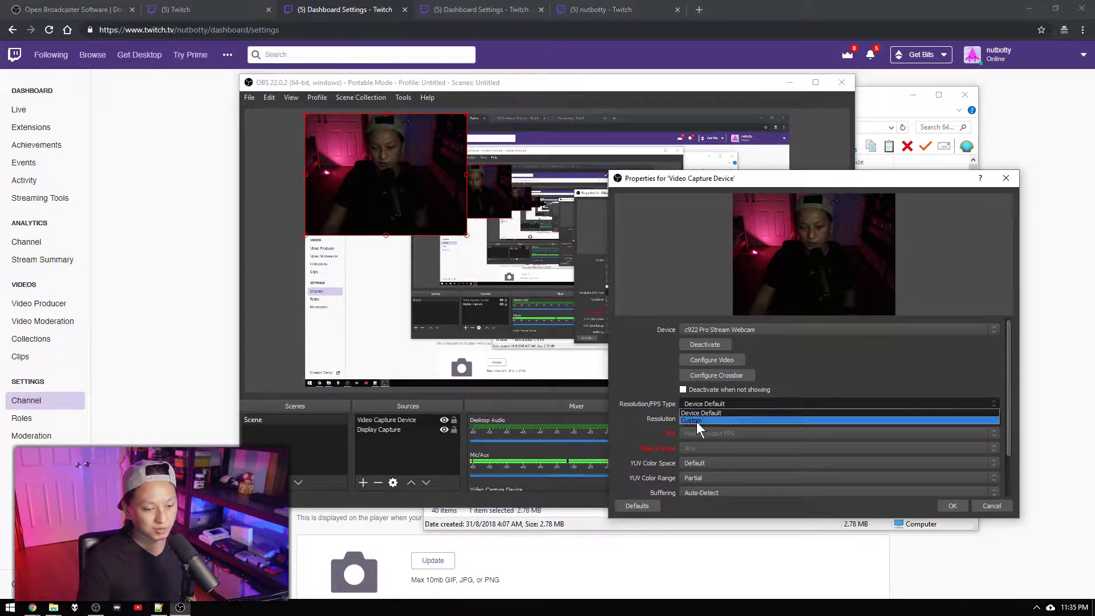
{"action": "left_click", "coordinate": [696, 421]}
{"action": "left_click", "coordinate": [991, 419]}
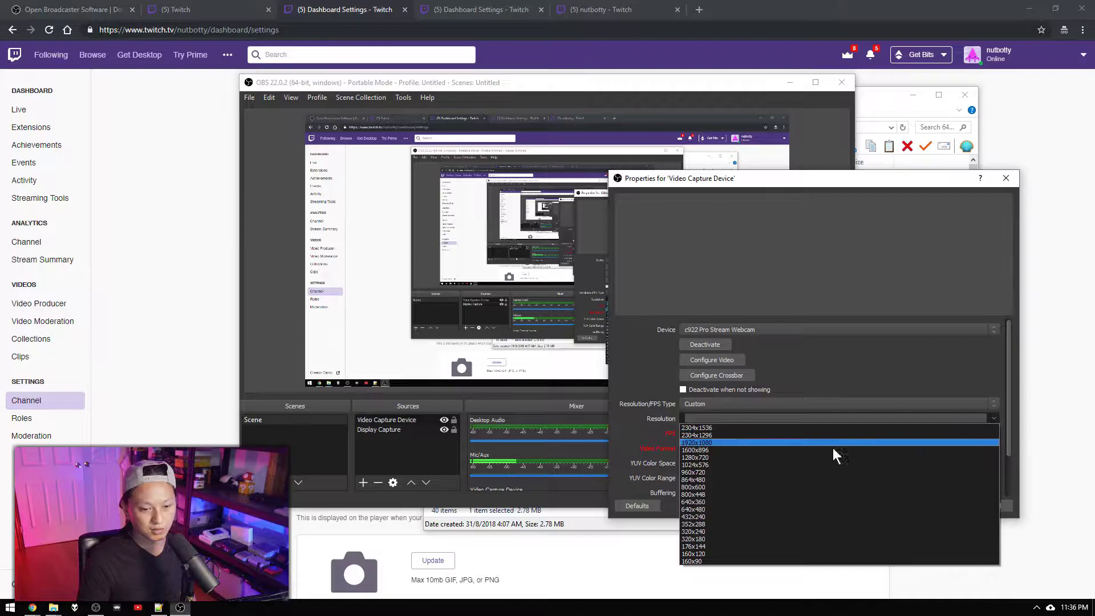
{"action": "left_click", "coordinate": [711, 443]}
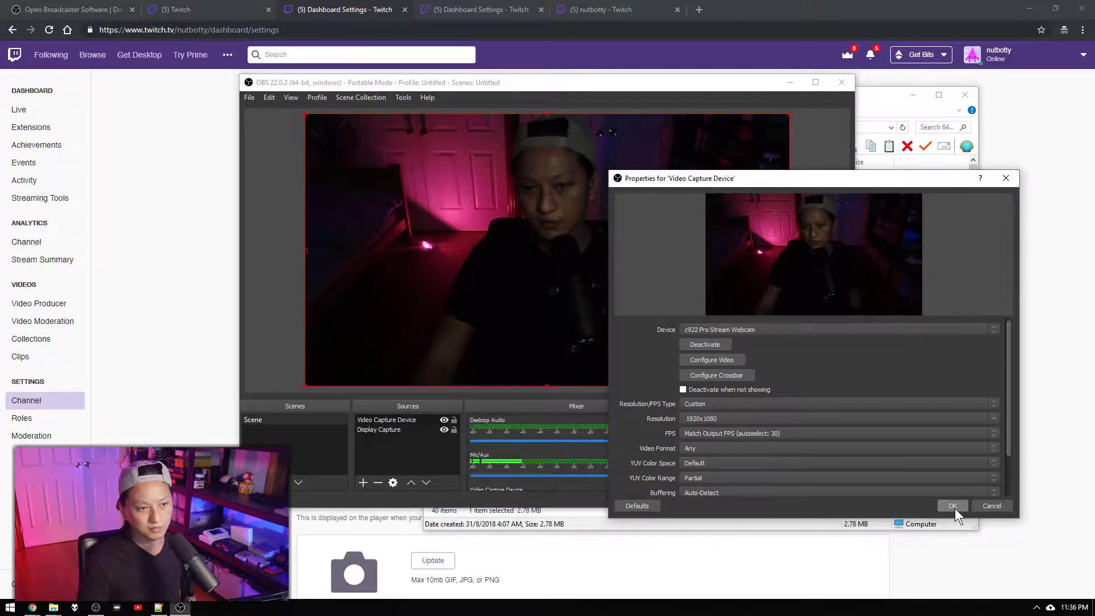
{"action": "left_click", "coordinate": [950, 506]}
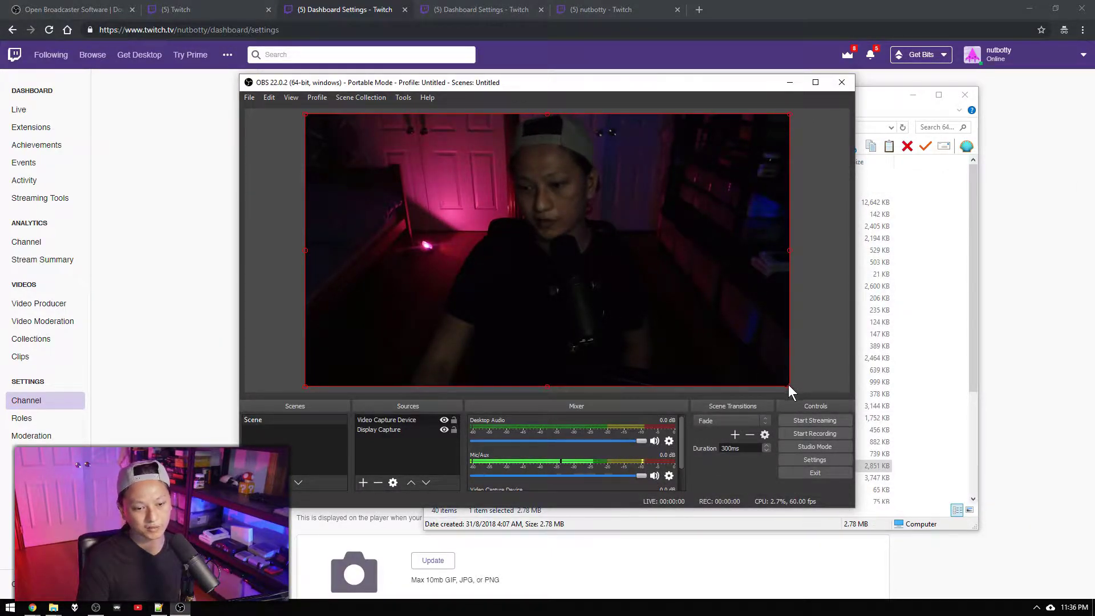
Shrink the webcam feed and position it in the preview's bottom-left corner over the desktop
{"action": "left_click_drag", "start_coordinate": [789, 385], "coordinate": [415, 170]}
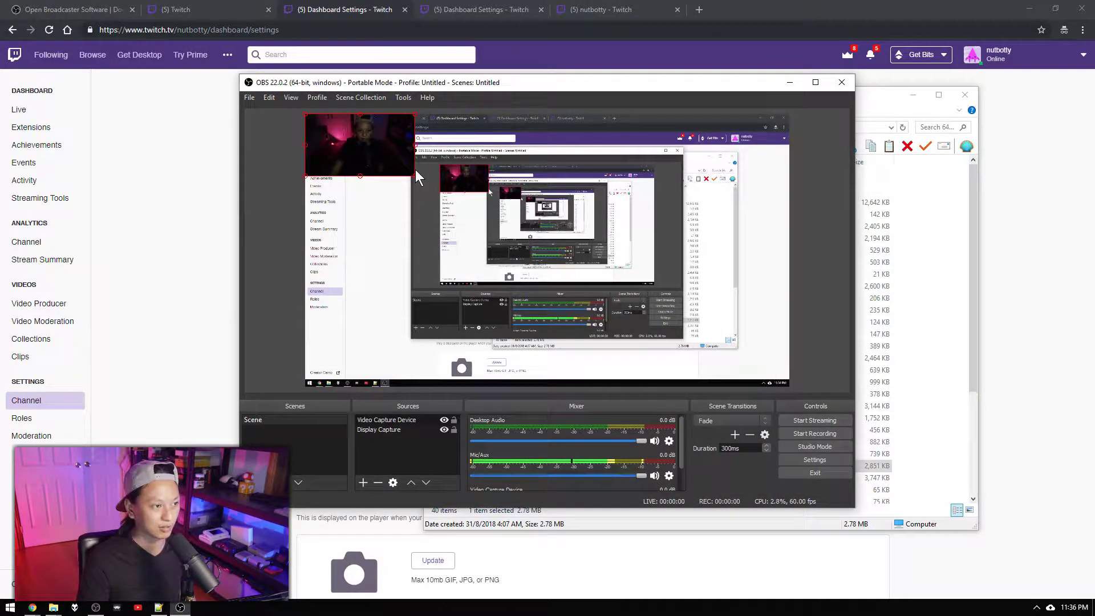
{"action": "left_click_drag", "start_coordinate": [365, 142], "coordinate": [352, 361]}
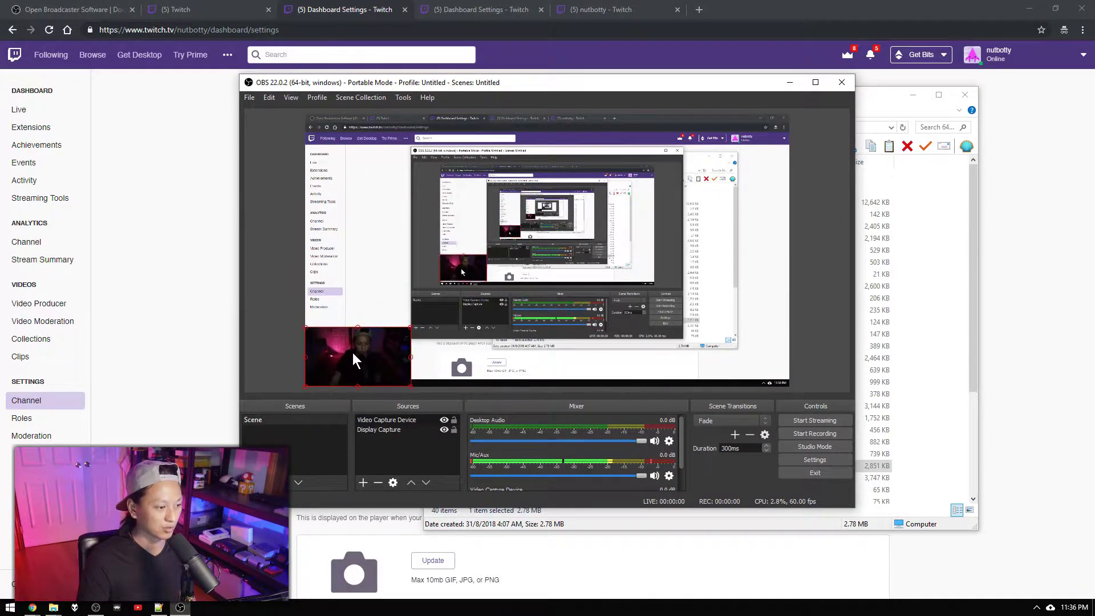
{"action": "left_click", "coordinate": [818, 324]}
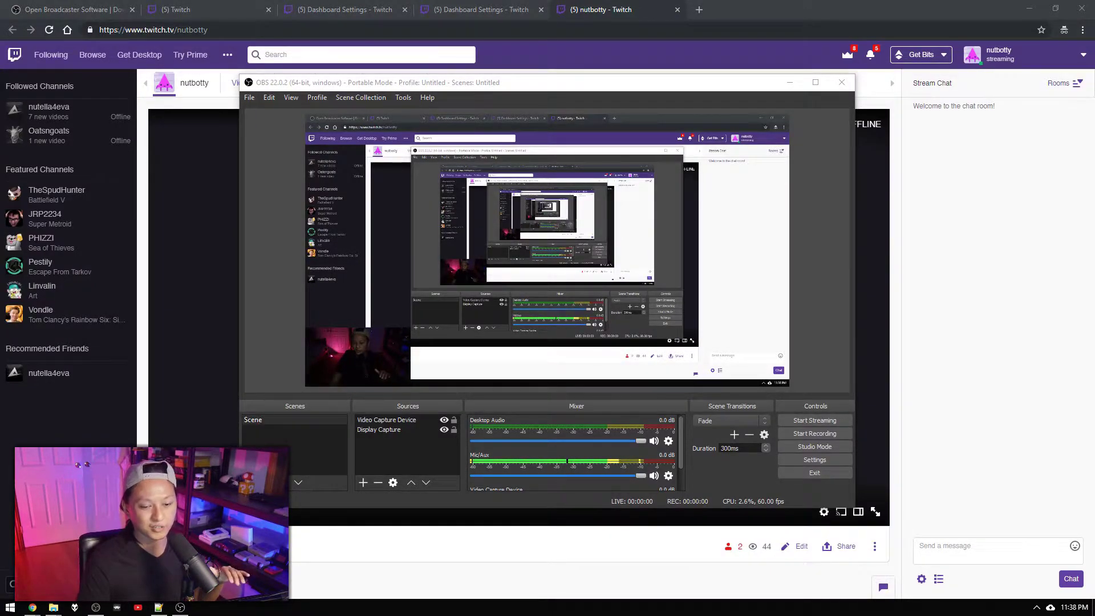
Start streaming the webcam-over-desktop scene live to Twitch
{"action": "left_click", "coordinate": [799, 425]}
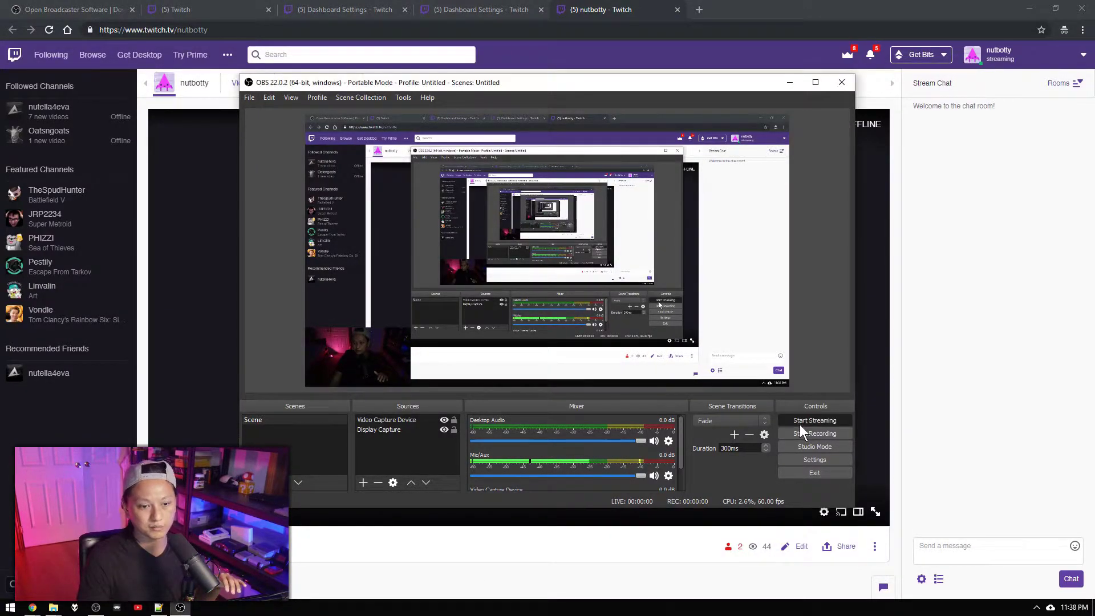
{"action": "left_click", "coordinate": [799, 424]}
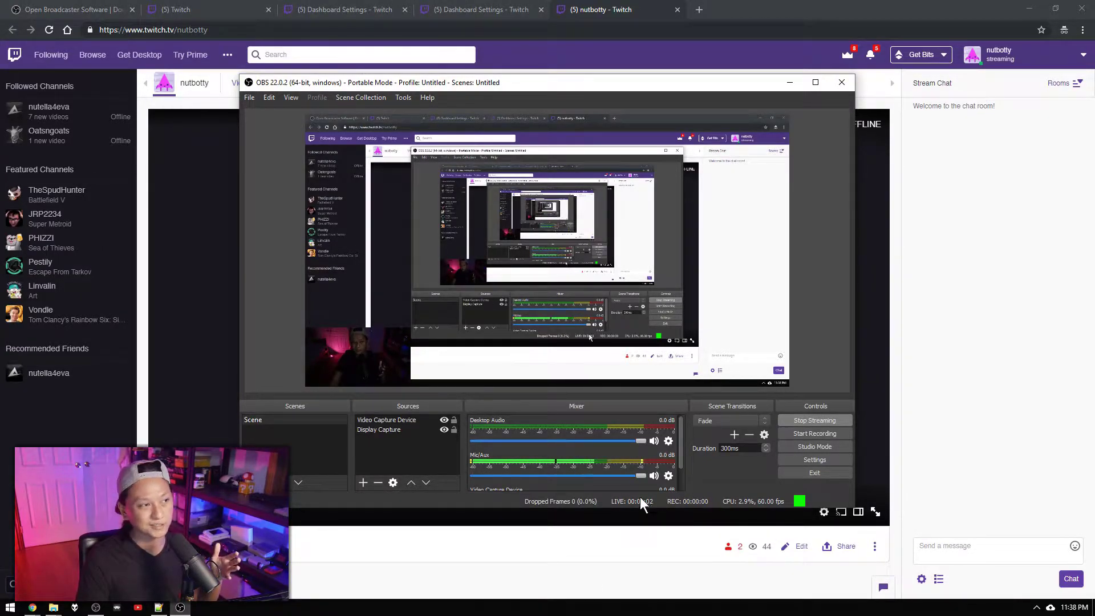
Bring the Chrome window with the Twitch channel page to the front
{"action": "left_click", "coordinate": [476, 549]}
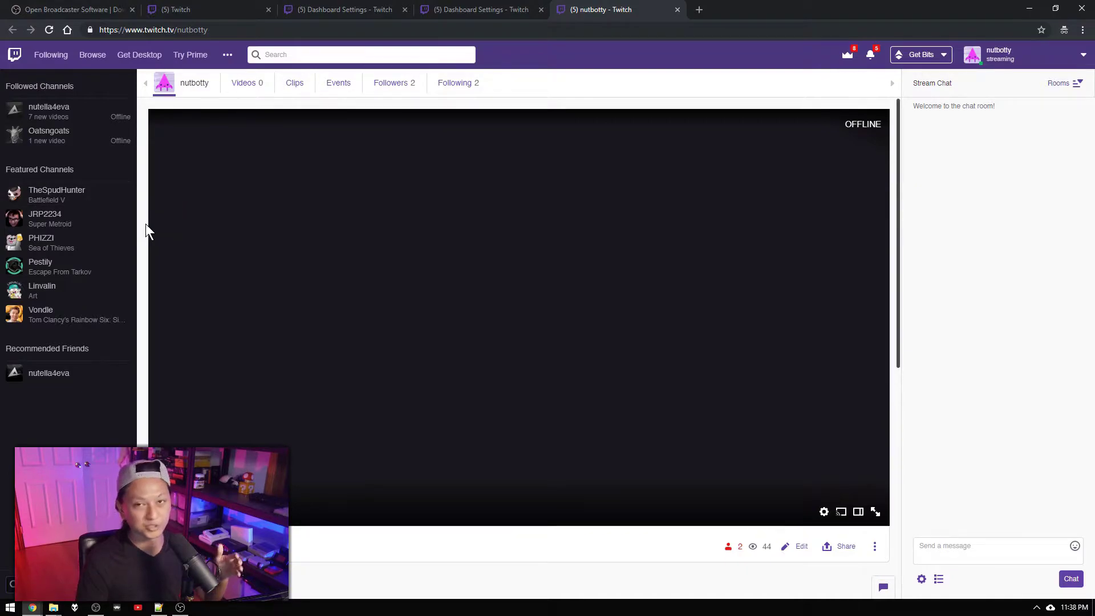